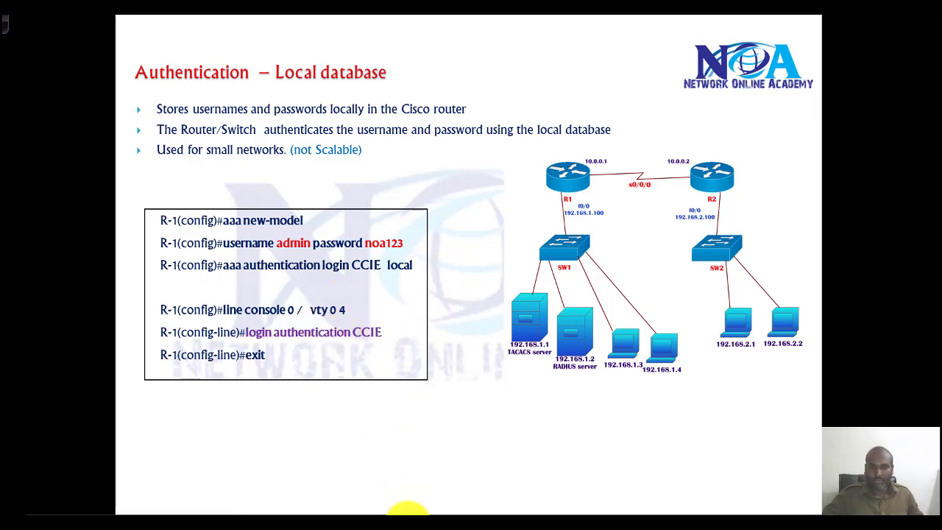
Step: Switch from the Local database authentication slide to the Paint copy of the diagram
{"action": "left_click", "coordinate": [410, 511]}
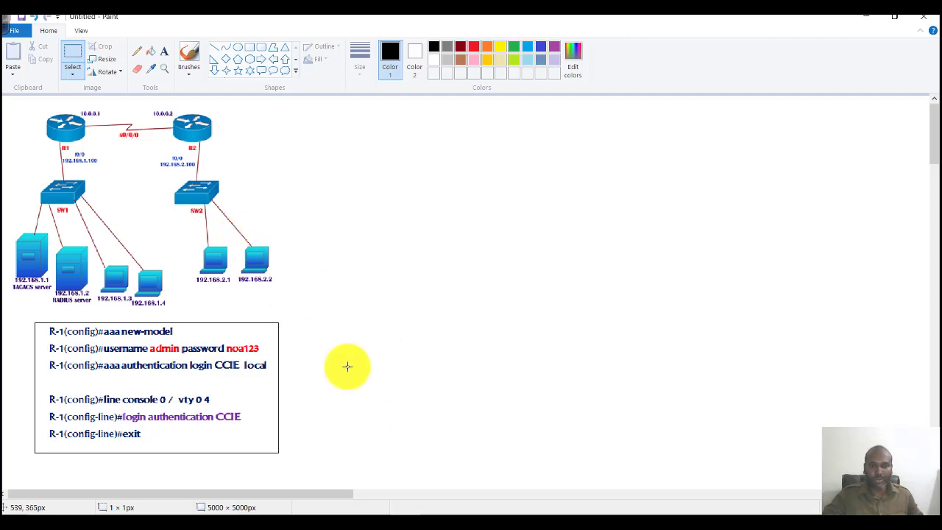
Step: Bring the Packet Tracer '2 routes.pkt' lab window in front of the Paint diagram
{"action": "mouse_move", "coordinate": [623, 511]}
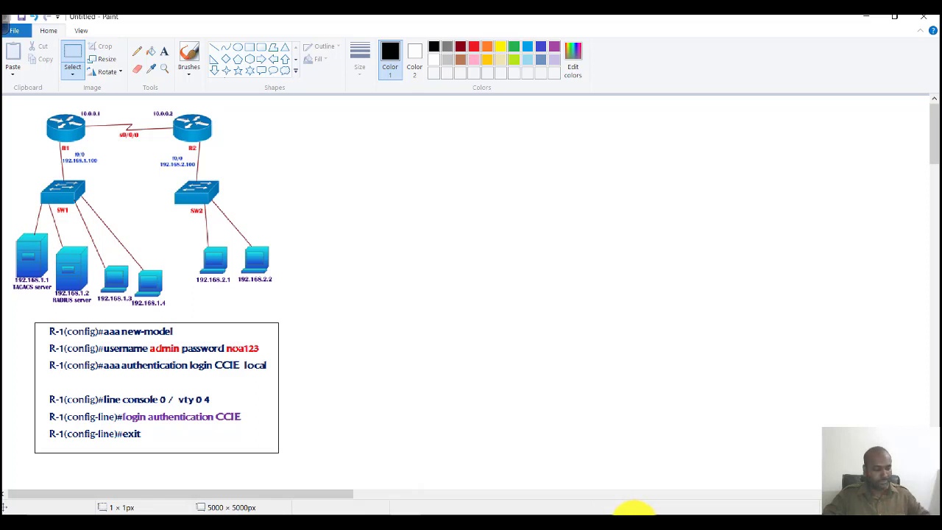
{"action": "left_click", "coordinate": [632, 510]}
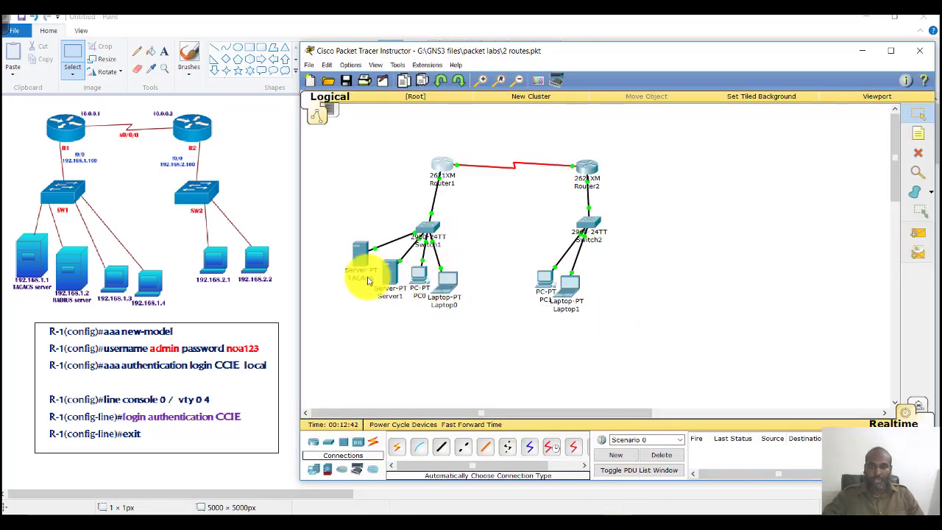
Step: Open Router1's configuration window and move it up and left
{"action": "left_click_drag", "start_coordinate": [318, 233], "coordinate": [471, 315]}
{"action": "left_click_drag", "start_coordinate": [325, 231], "coordinate": [481, 312]}
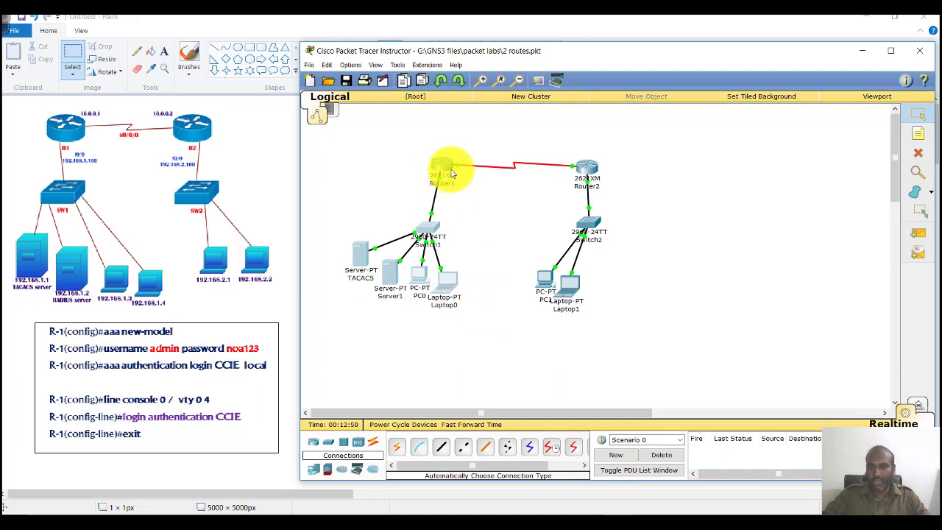
{"action": "left_click", "coordinate": [443, 165]}
{"action": "left_click_drag", "start_coordinate": [494, 83], "coordinate": [447, 78]}
Step: Enter enable mode on Router1 and show interfaces, noting FastEthernet0/0 at 192.168.1.100
{"action": "key", "text": "Return"}
{"action": "key", "text": "Return"}
{"action": "type", "text": "e"}
{"action": "key", "text": "Tab"}
{"action": "key", "text": "Return"}
{"action": "key", "text": "Return"}
{"action": "type", "text": "sen"}
{"action": "key", "text": "Tab"}
{"action": "key", "text": "Return"}
{"action": "key", "text": "Return"}
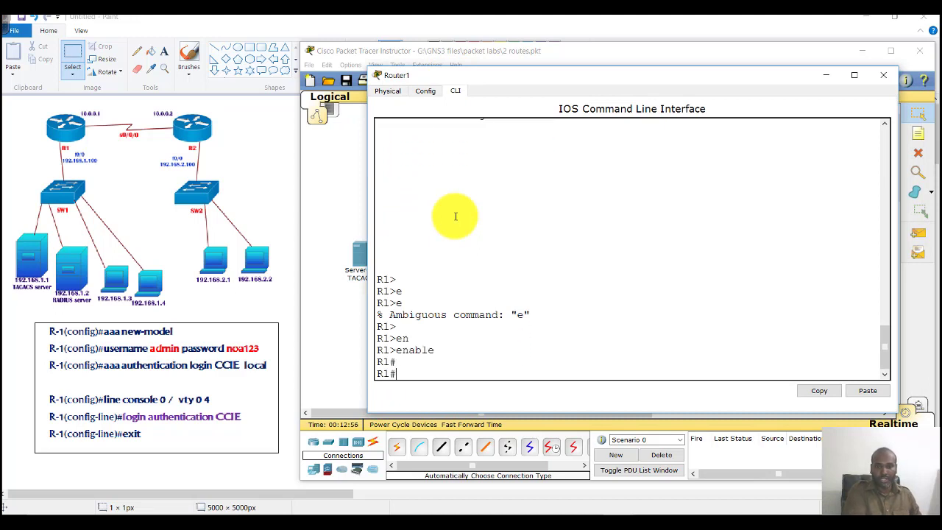
{"action": "type", "text": "sh ip int br"}
{"action": "key", "text": "Tab"}
{"action": "key", "text": "Return"}
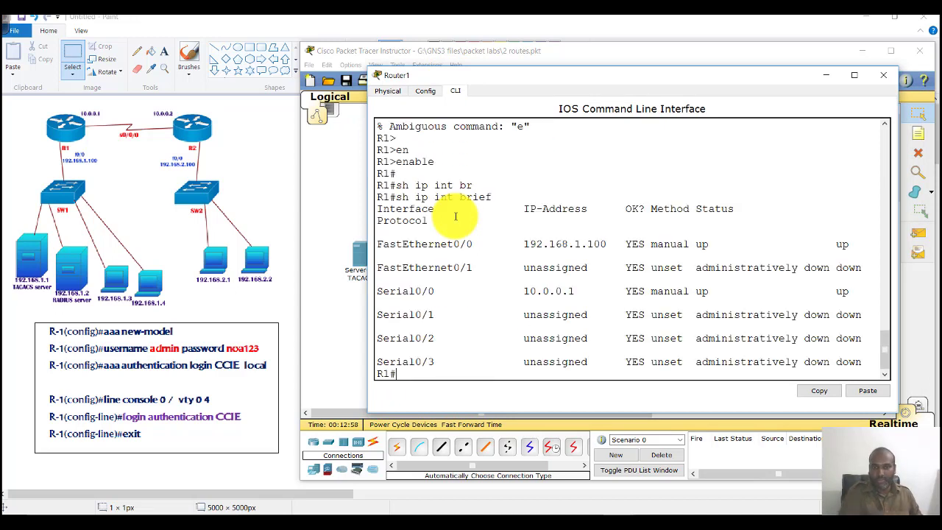
{"action": "left_click_drag", "start_coordinate": [454, 244], "coordinate": [618, 244]}
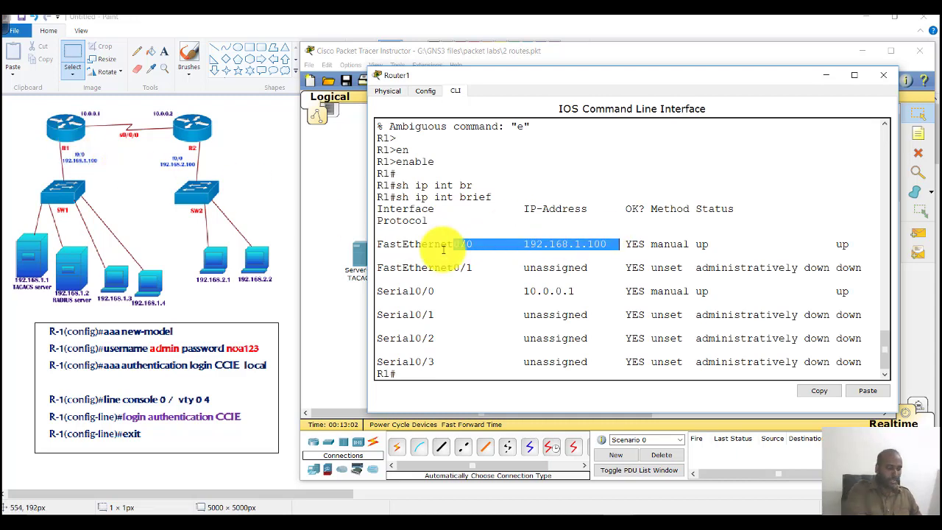
Step: Ping 192.168.1.1 (80% success) and 192.168.1.2 (0%) from Router1
{"action": "type", "text": "ping  192.168.1.1"}
{"action": "key", "text": "Return"}
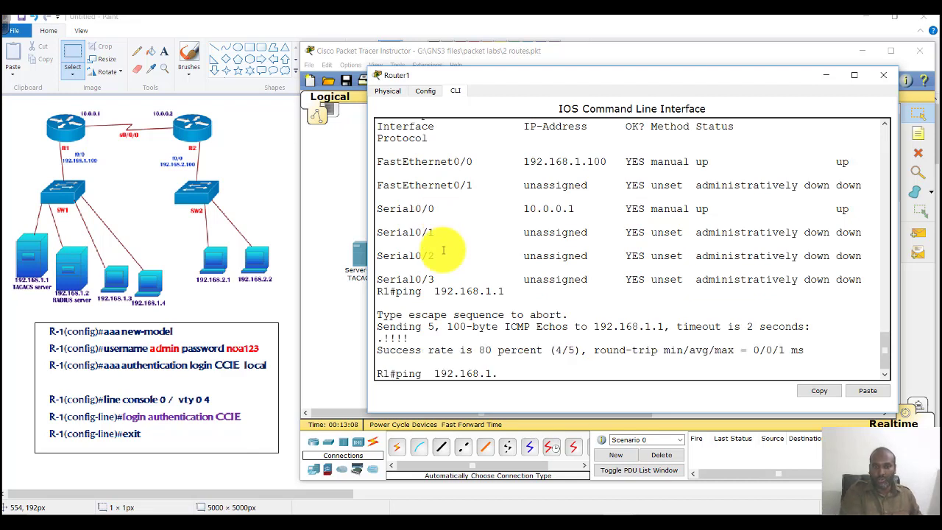
{"action": "type", "text": "2"}
{"action": "key", "text": "Return"}
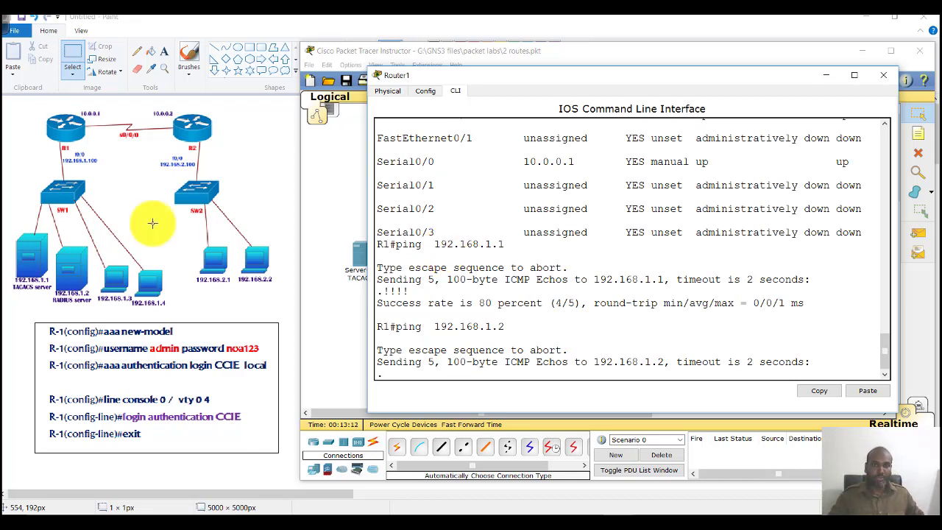
Step: Circle R1 in the Paint diagram and write 'local' beside it
{"action": "mouse_move", "coordinate": [73, 115]}
{"action": "left_mouse_down"}
{"action": "mouse_move", "coordinate": [84, 126]}
{"action": "mouse_move", "coordinate": [76, 149]}
{"action": "left_mouse_up"}
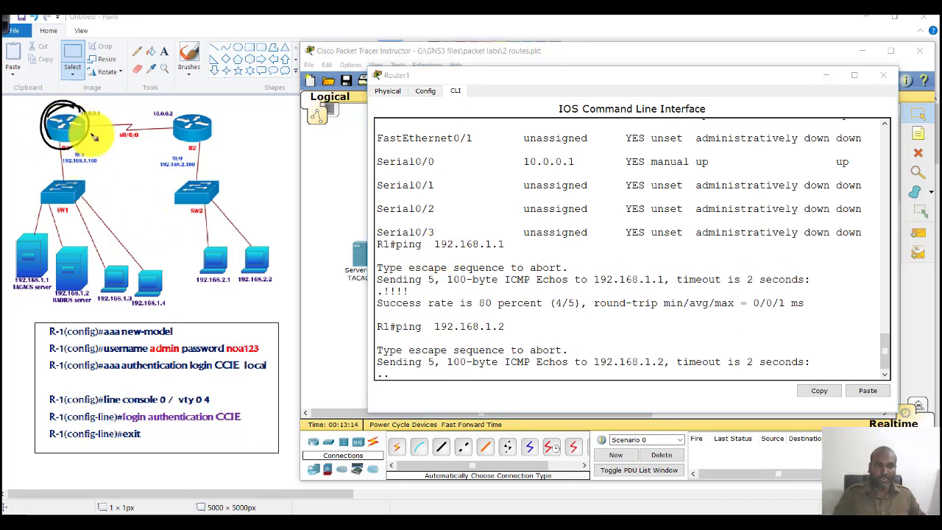
{"action": "mouse_move", "coordinate": [104, 121]}
{"action": "left_mouse_down"}
{"action": "mouse_move", "coordinate": [138, 112]}
{"action": "mouse_move", "coordinate": [115, 130]}
{"action": "mouse_move", "coordinate": [157, 115]}
{"action": "mouse_move", "coordinate": [153, 101]}
{"action": "mouse_move", "coordinate": [158, 116]}
{"action": "mouse_move", "coordinate": [223, 109]}
{"action": "left_mouse_up"}
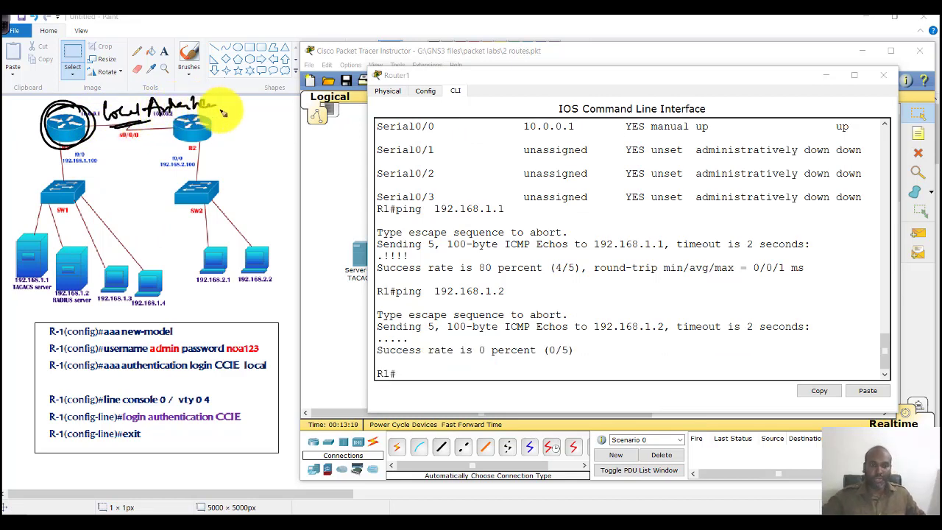
{"action": "left_click", "coordinate": [495, 275]}
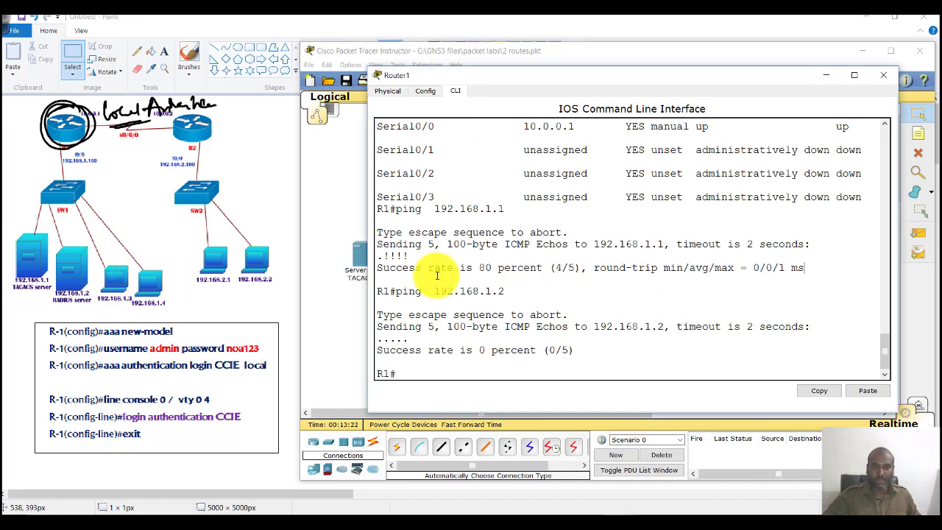
Step: Enter global configuration mode on Router1 and enable aaa new-model
{"action": "type", "text": "co"}
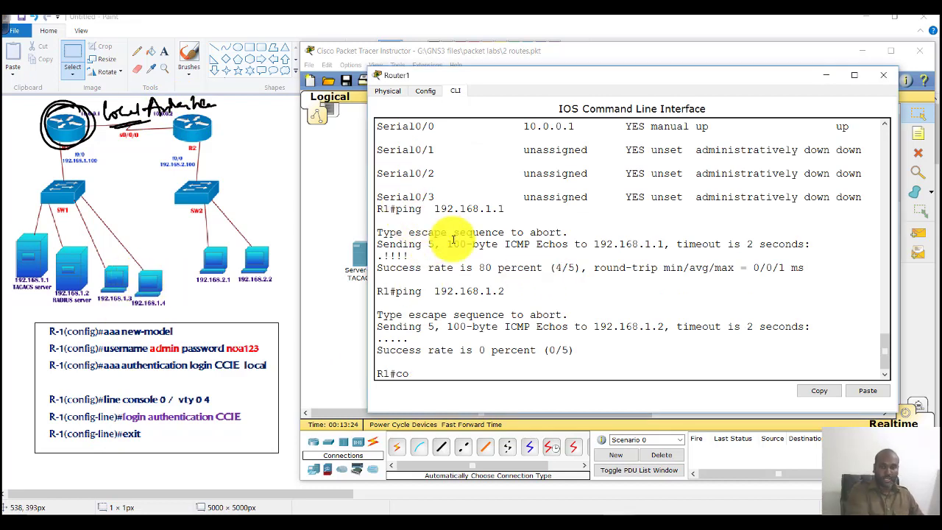
{"action": "type", "text": "nf t"}
{"action": "key", "text": "Return"}
{"action": "key", "text": "Return"}
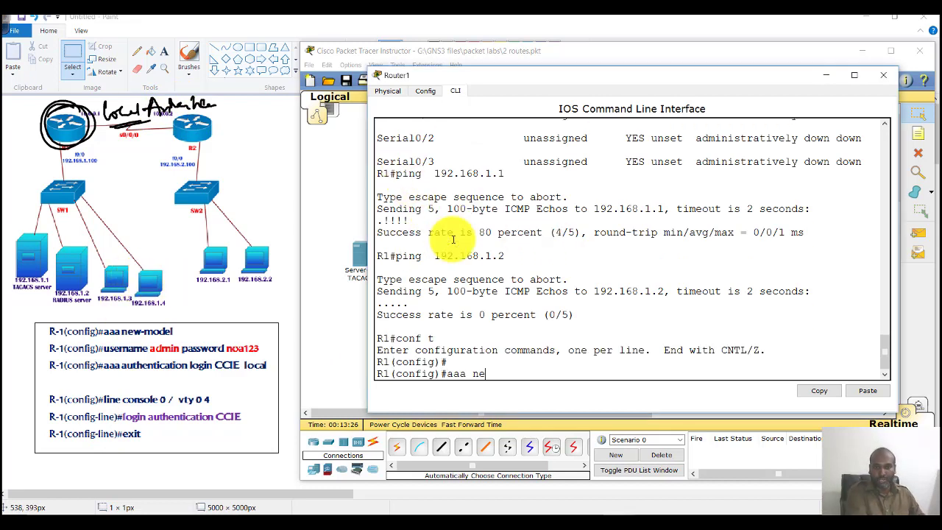
{"action": "type", "text": "aaa ne"}
{"action": "key", "text": "Tab"}
{"action": "key", "text": "Return"}
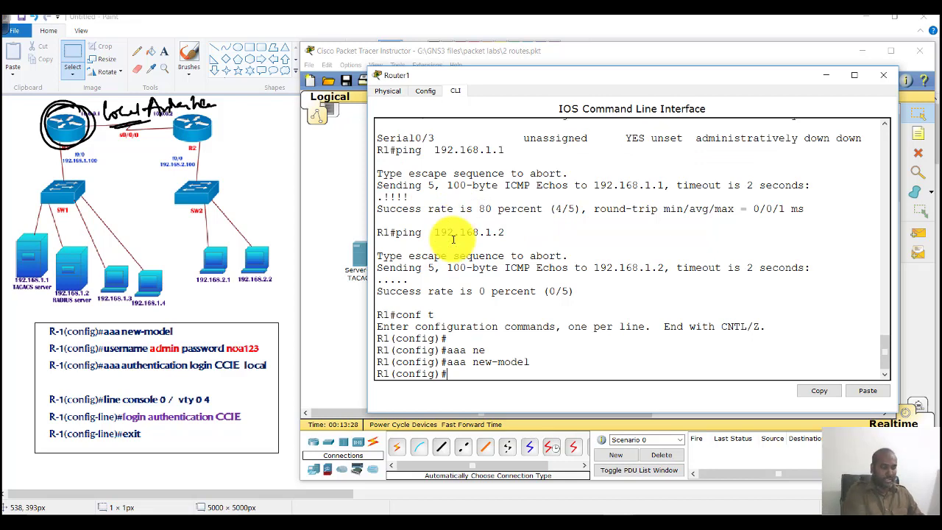
Step: Create the local user admin with its password
{"action": "type", "text": "user"}
{"action": "key", "text": "Tab"}
{"action": "type", "text": "admin pa"}
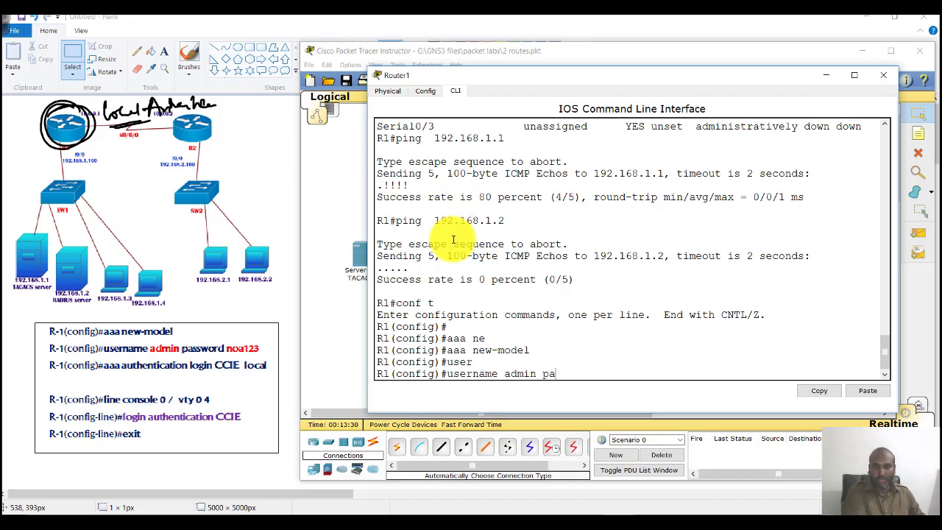
{"action": "key", "text": "Tab"}
{"action": "type", "text": "noa123"}
{"action": "key", "text": "Return"}
{"action": "key", "text": "Return"}
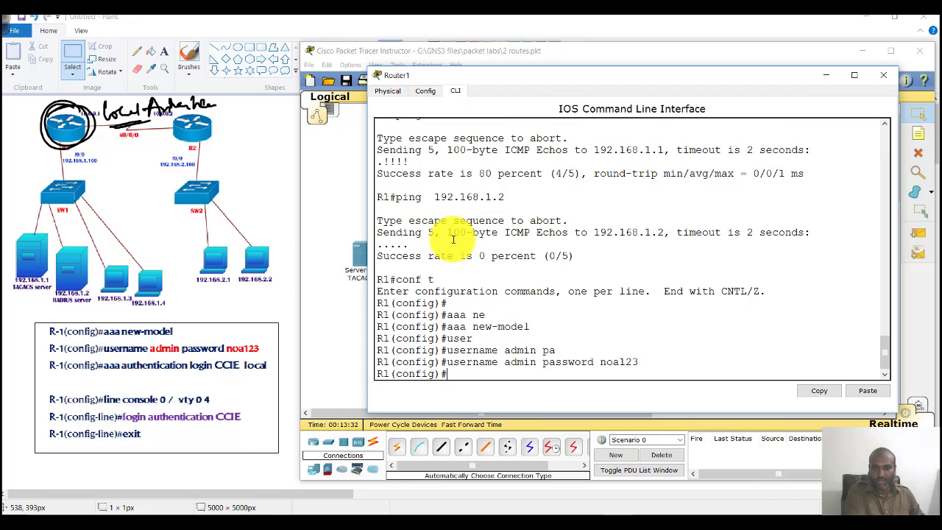
Step: List the available list types with 'aaa authentication ?'
{"action": "type", "text": "aaa"}
{"action": "key", "text": "Tab"}
{"action": "type", "text": "a"}
{"action": "key", "text": "Tab"}
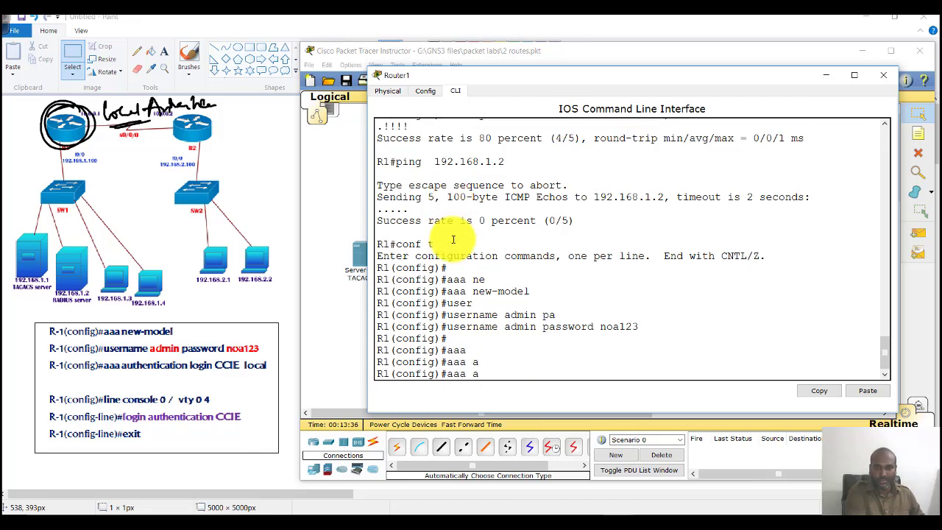
{"action": "type", "text": "u"}
{"action": "key", "text": "Tab"}
{"action": "type", "text": "th"}
{"action": "key", "text": "Tab"}
{"action": "type", "text": "e"}
{"action": "key", "text": "Tab"}
{"action": "type", "text": "?"}
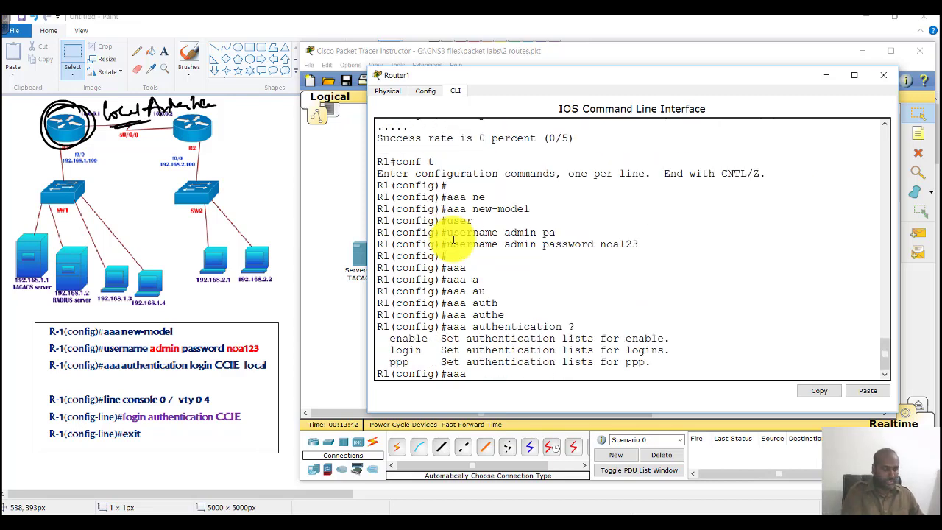
{"action": "type", "text": " ?"}
Step: Review the accounting and authentication help, then re-enter 'aaa authentication ?'
{"action": "left_click_drag", "start_coordinate": [388, 311], "coordinate": [505, 338]}
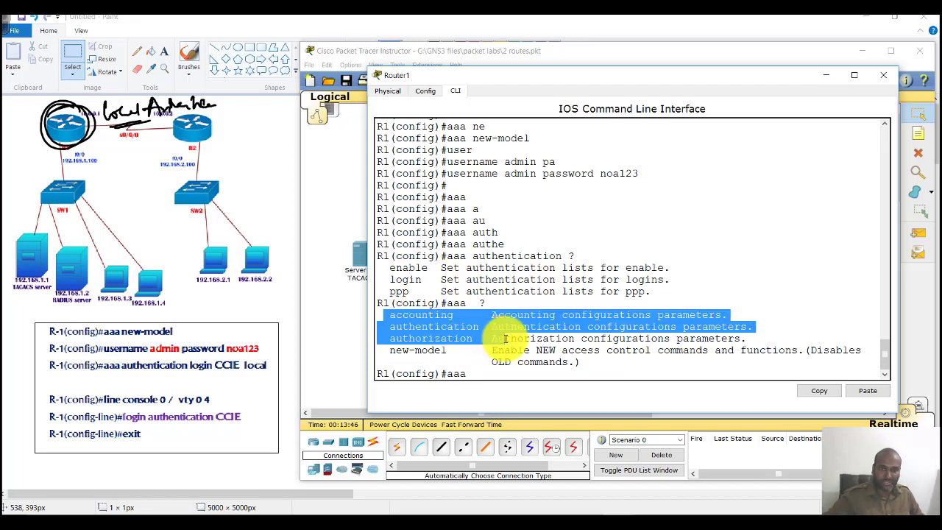
{"action": "left_click", "coordinate": [505, 339]}
{"action": "type", "text": "au"}
{"action": "key", "text": "Tab"}
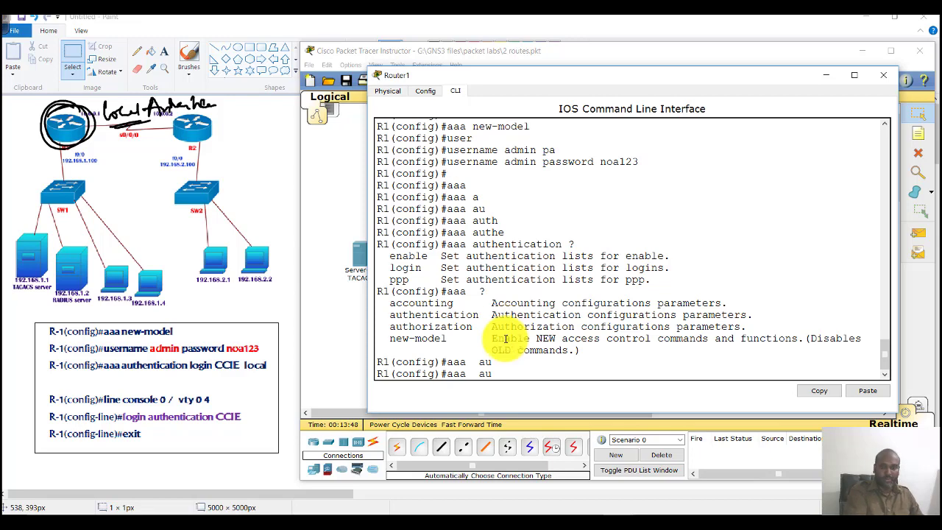
{"action": "type", "text": "te"}
{"action": "key", "text": "Tab"}
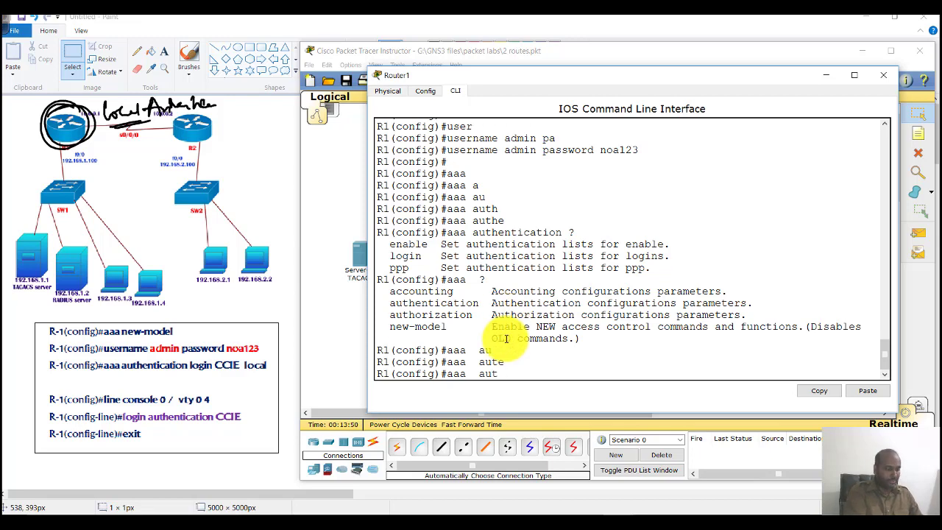
{"action": "key", "text": "Tab"}
{"action": "type", "text": "e"}
{"action": "key", "text": "Tab"}
{"action": "type", "text": "?"}
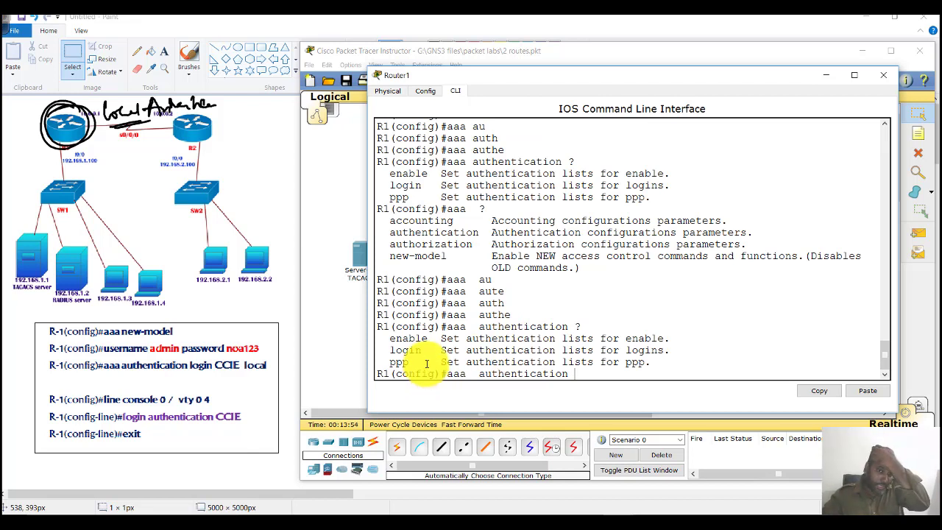
Step: Show login's WORD and default list options and circle CCIE on the slide
{"action": "left_click_drag", "start_coordinate": [417, 344], "coordinate": [515, 339]}
{"action": "left_click", "coordinate": [392, 346]}
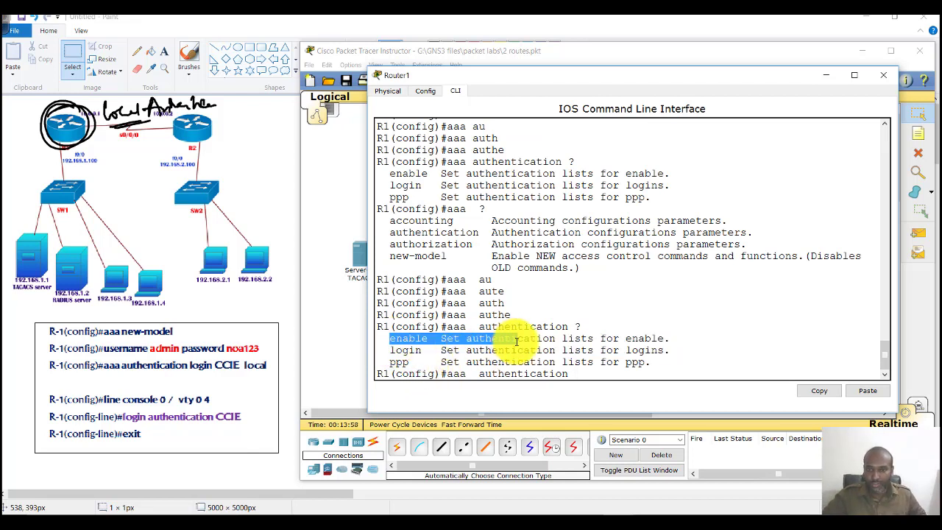
{"action": "left_click_drag", "start_coordinate": [390, 350], "coordinate": [661, 353]}
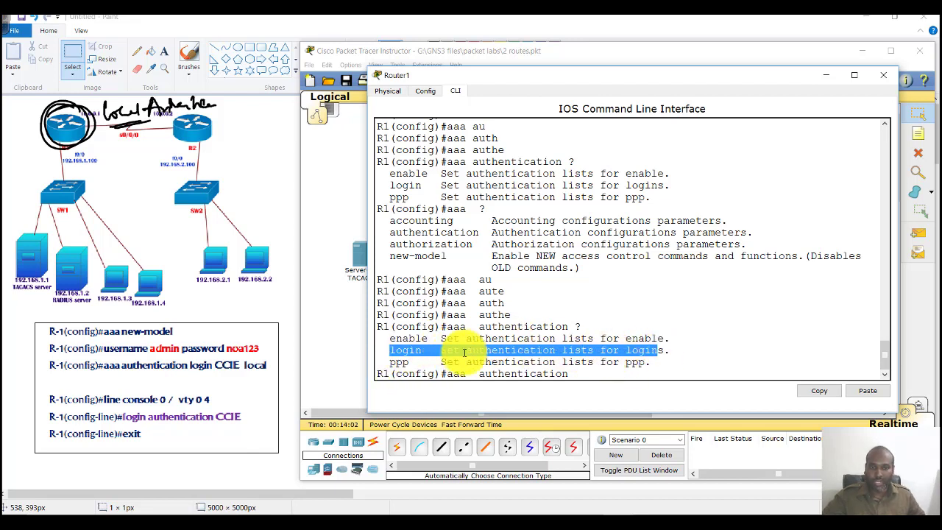
{"action": "left_click_drag", "start_coordinate": [383, 358], "coordinate": [499, 360]}
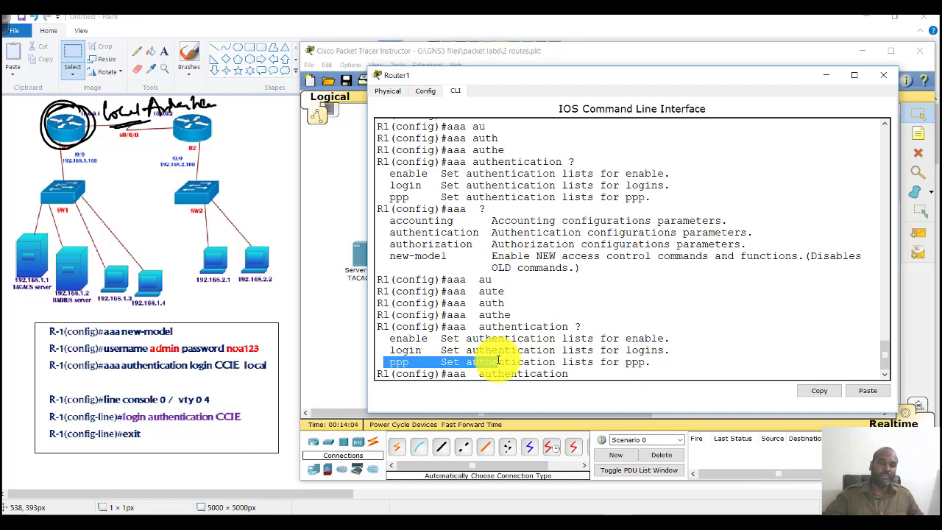
{"action": "left_click", "coordinate": [629, 348]}
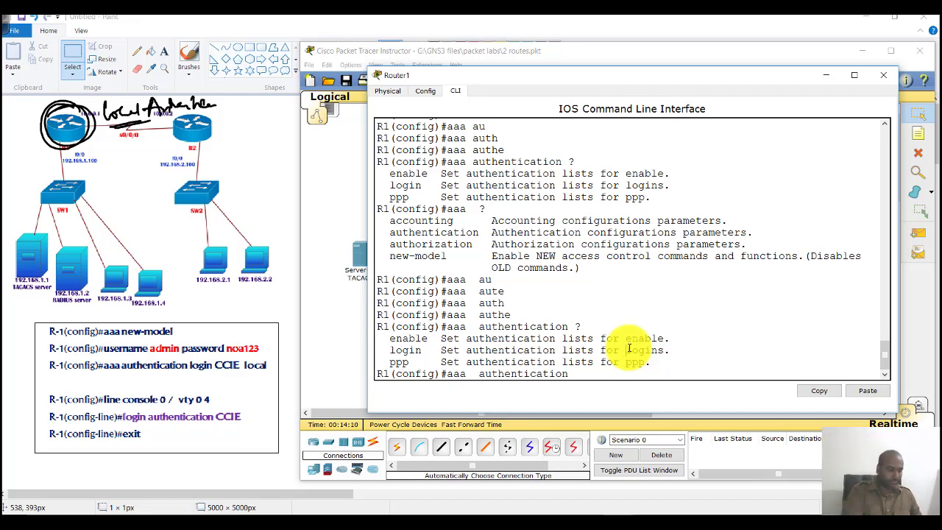
{"action": "type", "text": "?"}
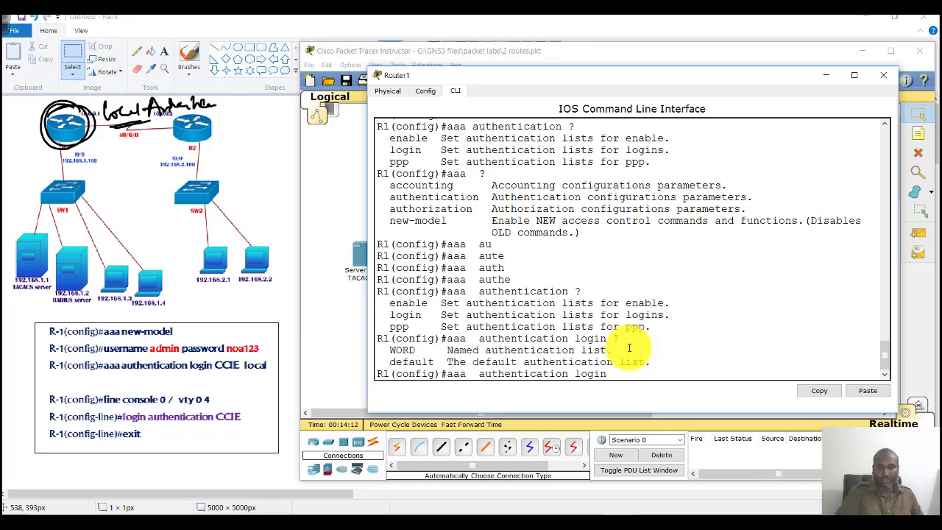
{"action": "left_click_drag", "start_coordinate": [388, 350], "coordinate": [653, 358]}
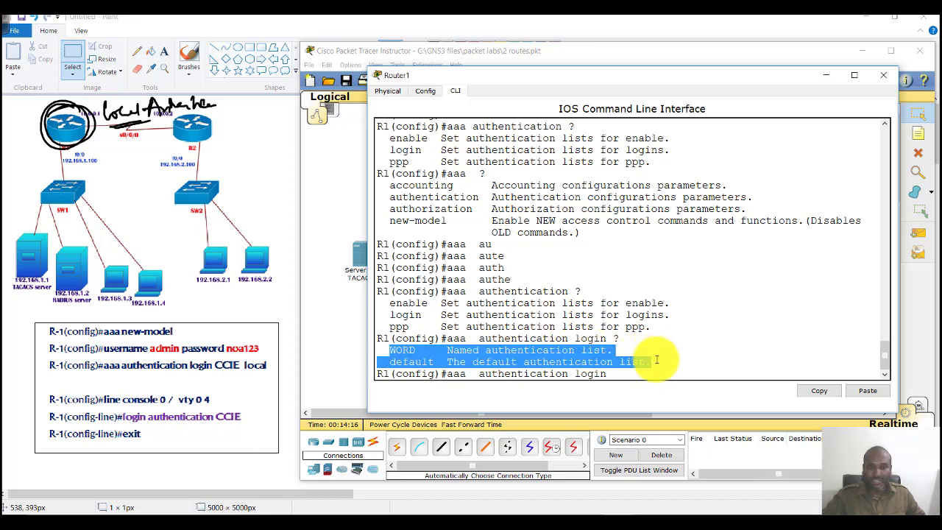
{"action": "left_click_drag", "start_coordinate": [385, 351], "coordinate": [642, 355]}
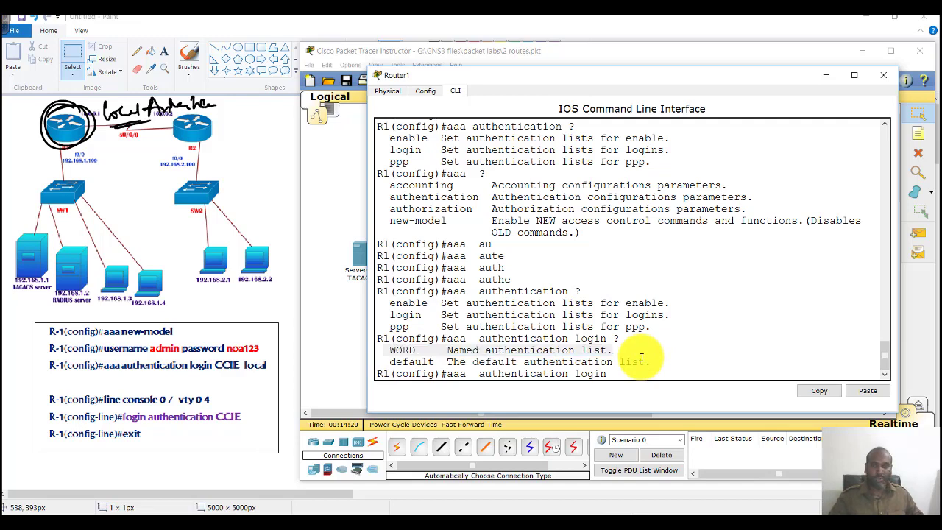
{"action": "mouse_move", "coordinate": [210, 347]}
{"action": "left_mouse_down"}
{"action": "mouse_move", "coordinate": [219, 381]}
{"action": "mouse_move", "coordinate": [239, 381]}
{"action": "mouse_move", "coordinate": [277, 321]}
{"action": "left_mouse_up"}
{"action": "left_click_drag", "start_coordinate": [290, 305], "coordinate": [283, 318]}
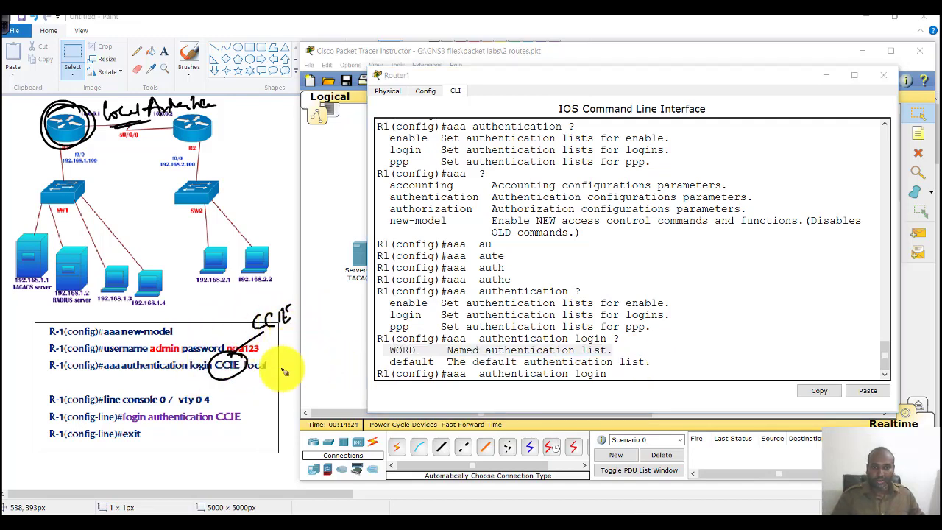
Step: Sketch 'default' replacing CCIE, cross out the line login commands, then erase all marks
{"action": "mouse_move", "coordinate": [692, 279]}
{"action": "left_mouse_down"}
{"action": "mouse_move", "coordinate": [764, 269]}
{"action": "mouse_move", "coordinate": [699, 251]}
{"action": "mouse_move", "coordinate": [722, 259]}
{"action": "left_mouse_up"}
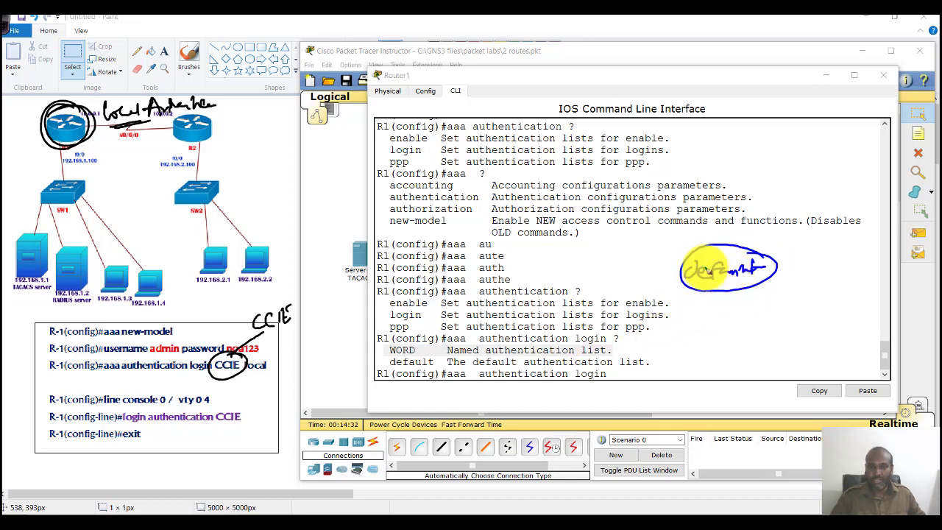
{"action": "mouse_move", "coordinate": [143, 389]}
{"action": "left_mouse_down"}
{"action": "mouse_move", "coordinate": [162, 425]}
{"action": "mouse_move", "coordinate": [167, 414]}
{"action": "mouse_move", "coordinate": [161, 421]}
{"action": "left_mouse_up"}
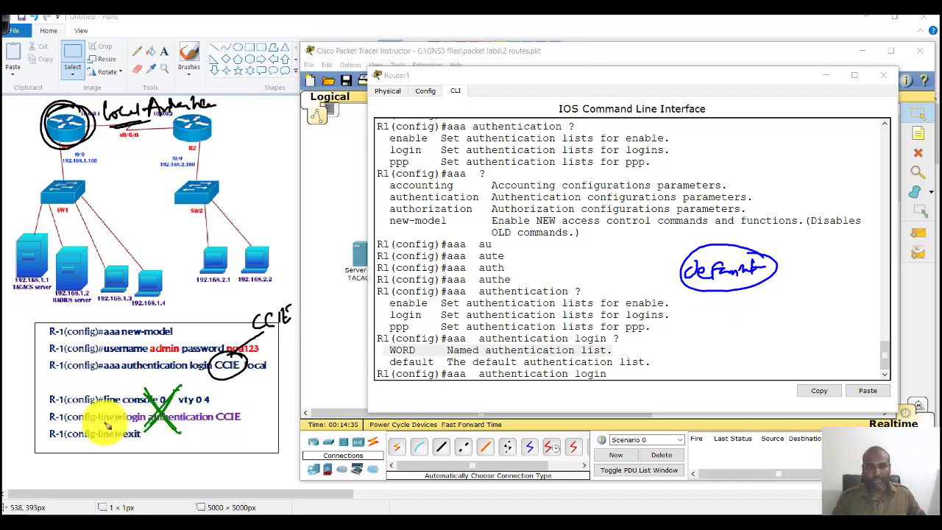
{"action": "mouse_move", "coordinate": [267, 318]}
{"action": "left_mouse_down"}
{"action": "mouse_move", "coordinate": [240, 309]}
{"action": "mouse_move", "coordinate": [293, 293]}
{"action": "left_mouse_up"}
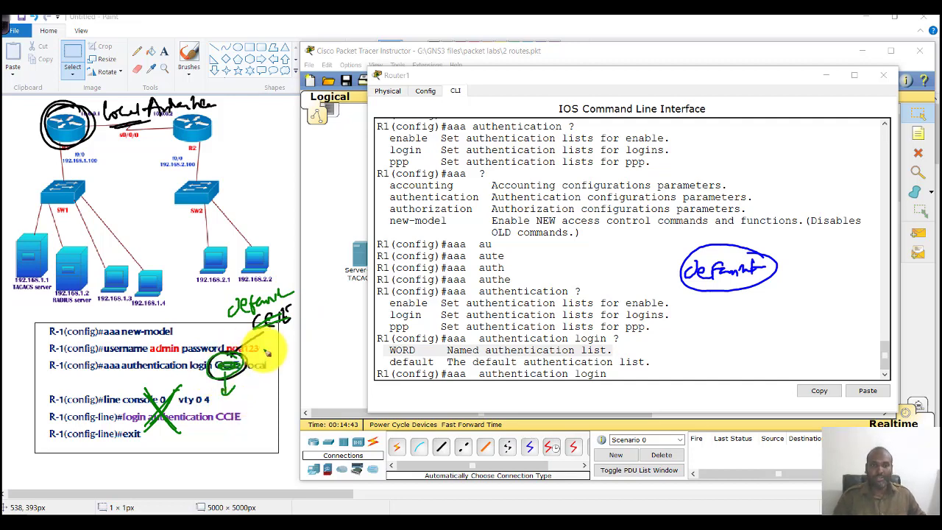
{"action": "mouse_move", "coordinate": [248, 316]}
{"action": "left_mouse_down"}
{"action": "mouse_move", "coordinate": [275, 324]}
{"action": "mouse_move", "coordinate": [268, 321]}
{"action": "mouse_move", "coordinate": [236, 416]}
{"action": "left_mouse_up"}
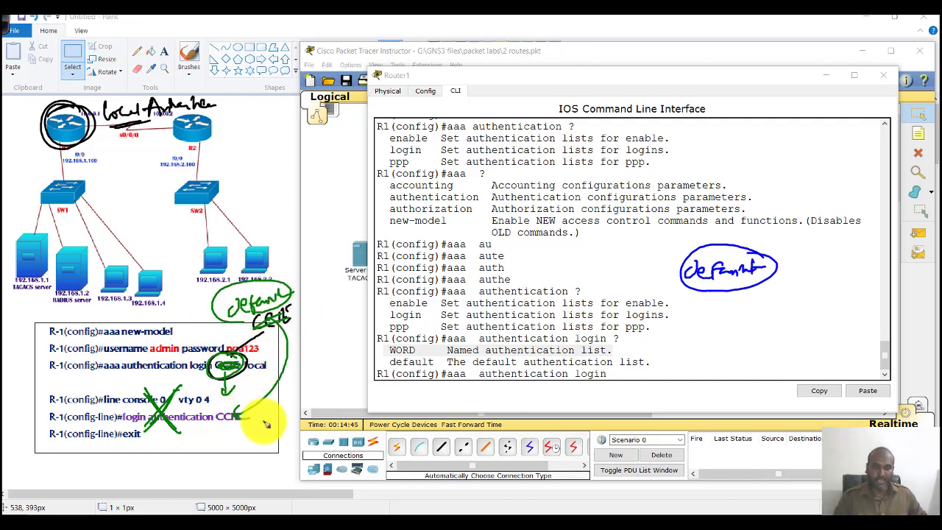
{"action": "key", "text": "Escape"}
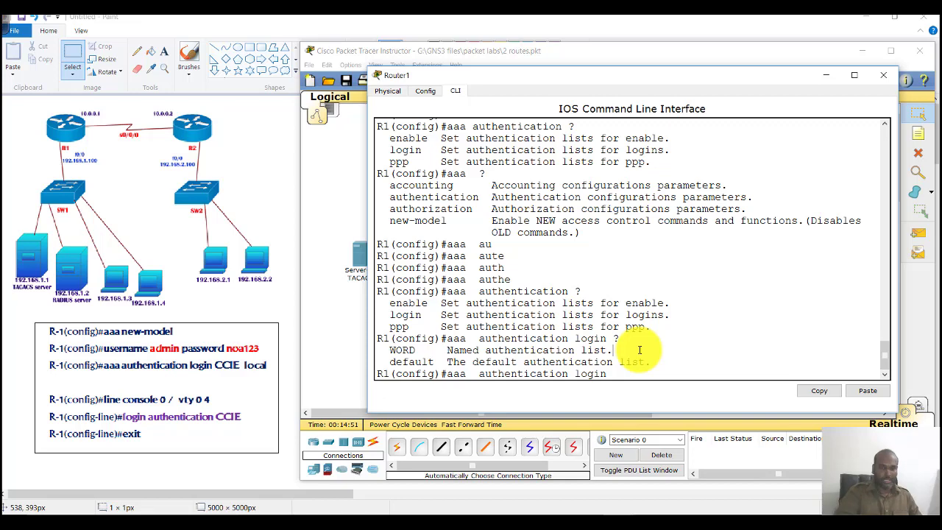
{"action": "key", "text": "Tab"}
Step: Review the default list methods and apply 'aaa authentication login default local' on Router1
{"action": "type", "text": "?"}
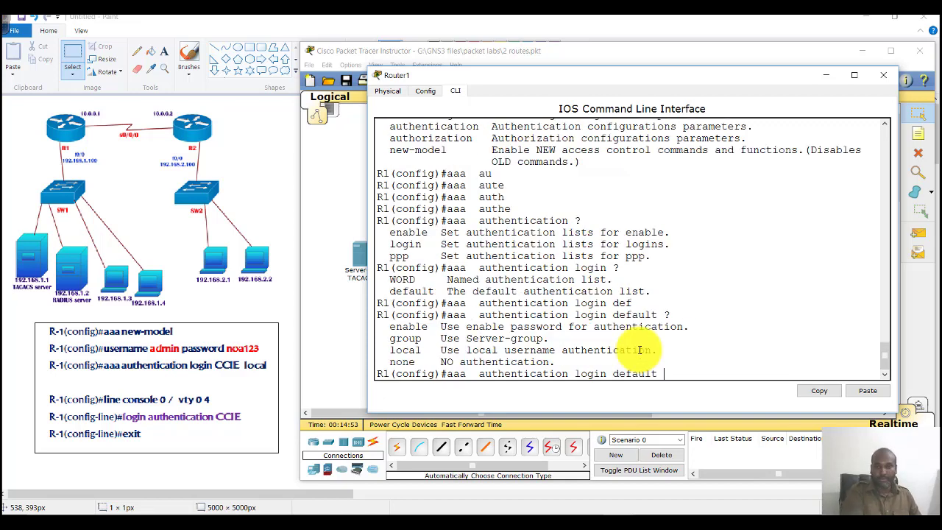
{"action": "left_click_drag", "start_coordinate": [374, 337], "coordinate": [567, 349]}
{"action": "left_click", "coordinate": [431, 347]}
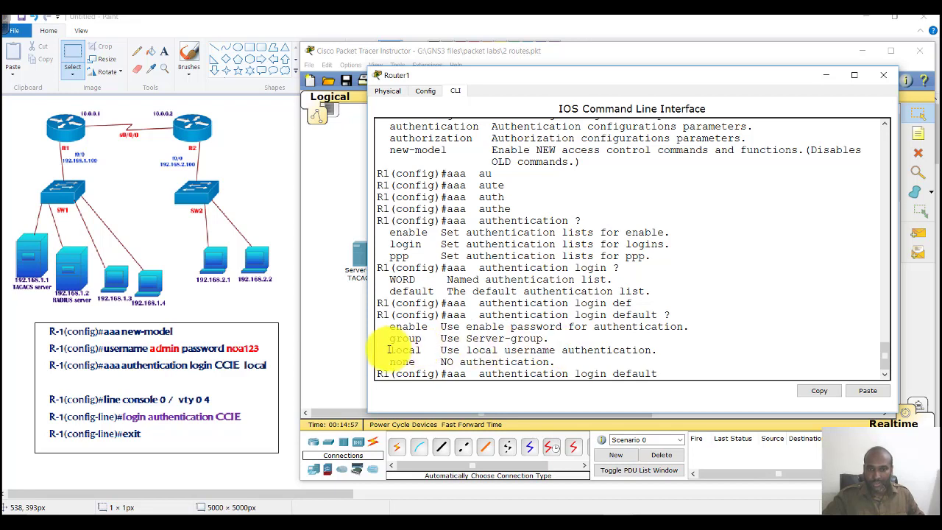
{"action": "left_click_drag", "start_coordinate": [386, 350], "coordinate": [566, 350]}
{"action": "left_click_drag", "start_coordinate": [392, 339], "coordinate": [555, 339]}
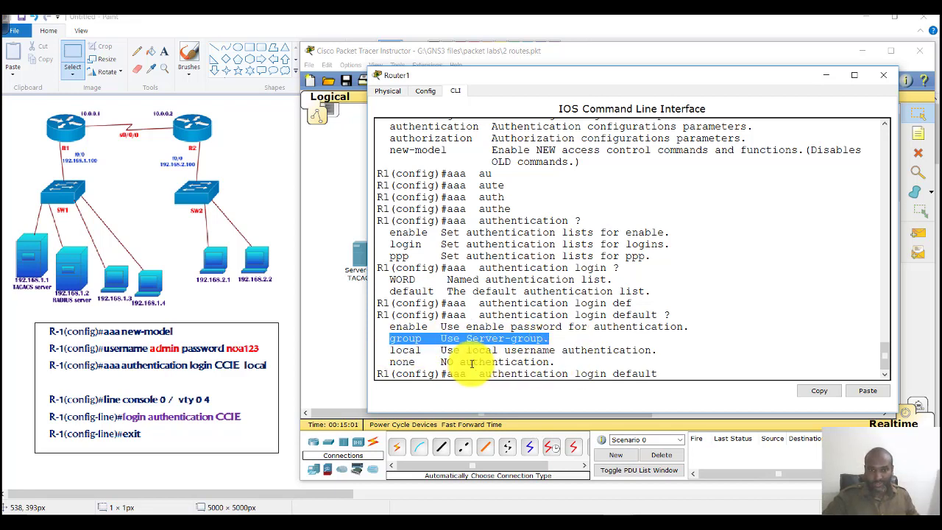
{"action": "left_click_drag", "start_coordinate": [389, 349], "coordinate": [418, 352]}
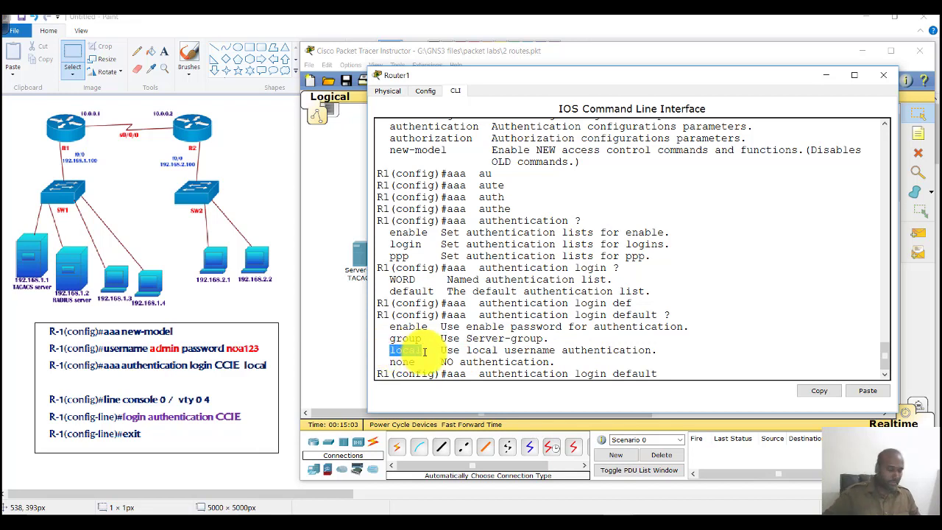
{"action": "key", "text": "Tab"}
{"action": "key", "text": "Return"}
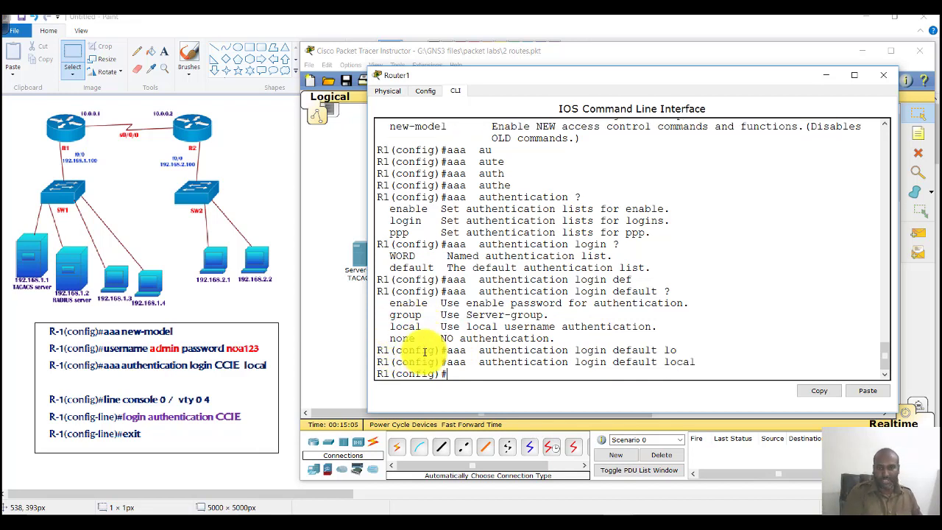
{"action": "key", "text": "Return"}
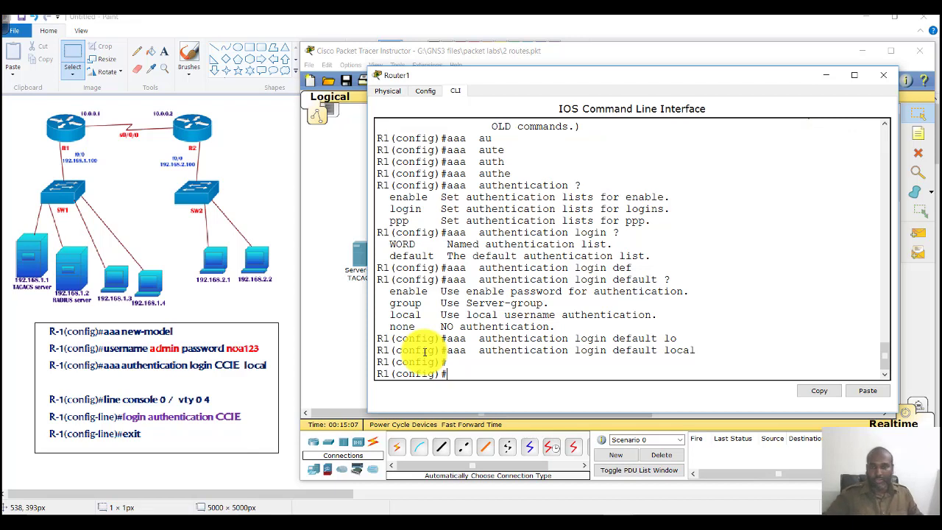
Step: Mark 'default local' in the entered command, then return to the logical topology
{"action": "left_click_drag", "start_coordinate": [613, 350], "coordinate": [692, 346]}
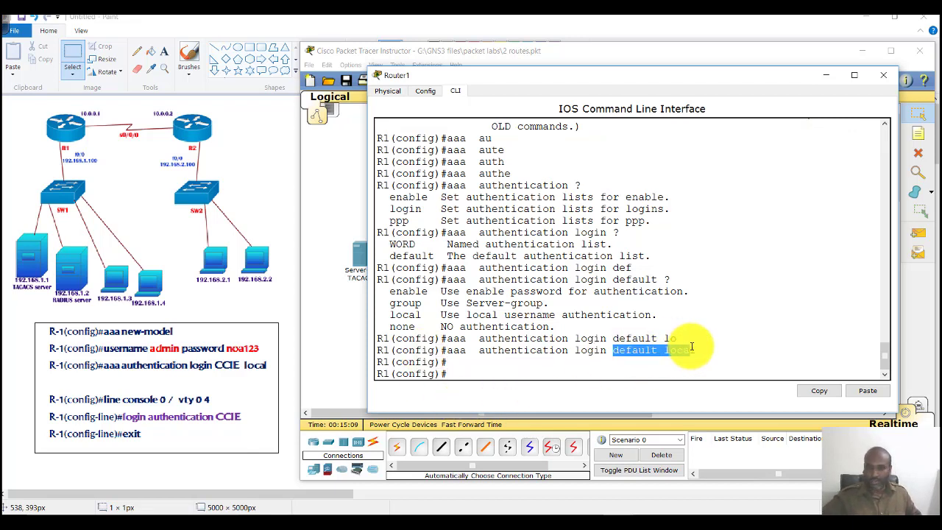
{"action": "left_click", "coordinate": [120, 364]}
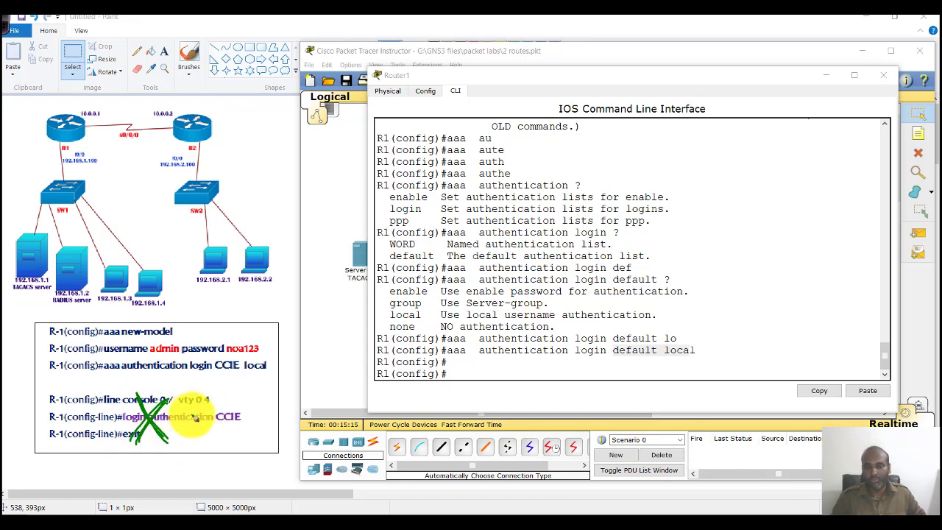
{"action": "mouse_move", "coordinate": [588, 337]}
{"action": "left_mouse_down"}
{"action": "mouse_move", "coordinate": [567, 362]}
{"action": "mouse_move", "coordinate": [586, 362]}
{"action": "mouse_move", "coordinate": [602, 390]}
{"action": "mouse_move", "coordinate": [603, 381]}
{"action": "mouse_move", "coordinate": [551, 374]}
{"action": "left_mouse_up"}
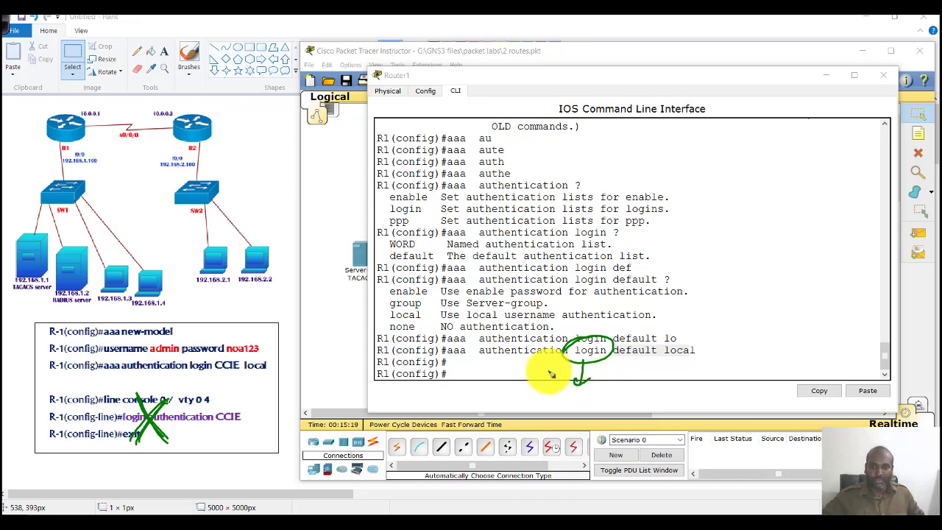
{"action": "key", "text": "Escape"}
{"action": "mouse_move", "coordinate": [658, 350]}
{"action": "left_mouse_down"}
{"action": "mouse_move", "coordinate": [626, 351]}
{"action": "mouse_move", "coordinate": [716, 347]}
{"action": "mouse_move", "coordinate": [665, 352]}
{"action": "left_mouse_up"}
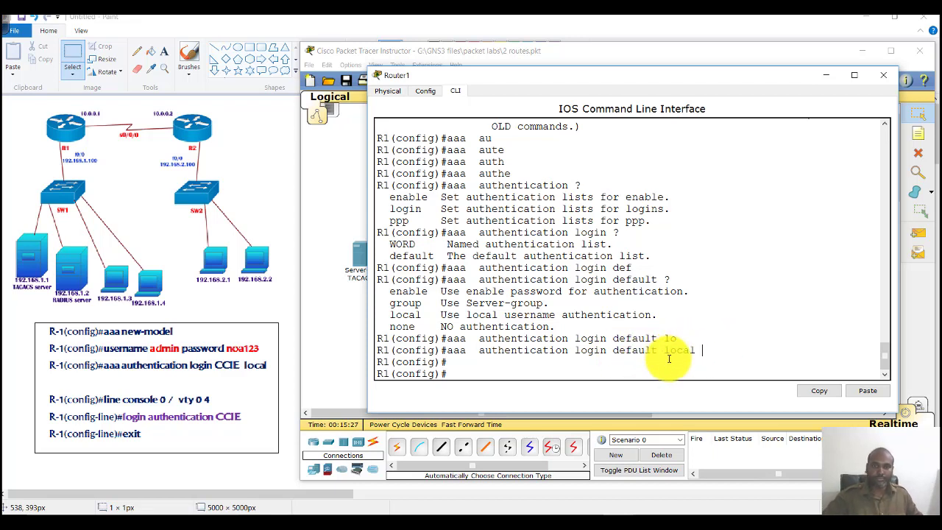
{"action": "left_click", "coordinate": [344, 199]}
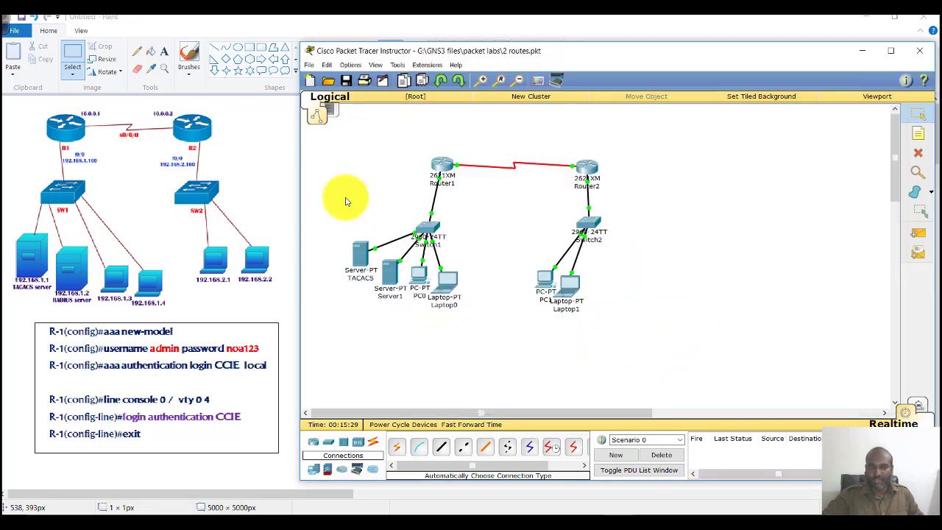
Step: Ping Router1 at 192.168.1.100 from PC0's Command Prompt
{"action": "left_click", "coordinate": [415, 271]}
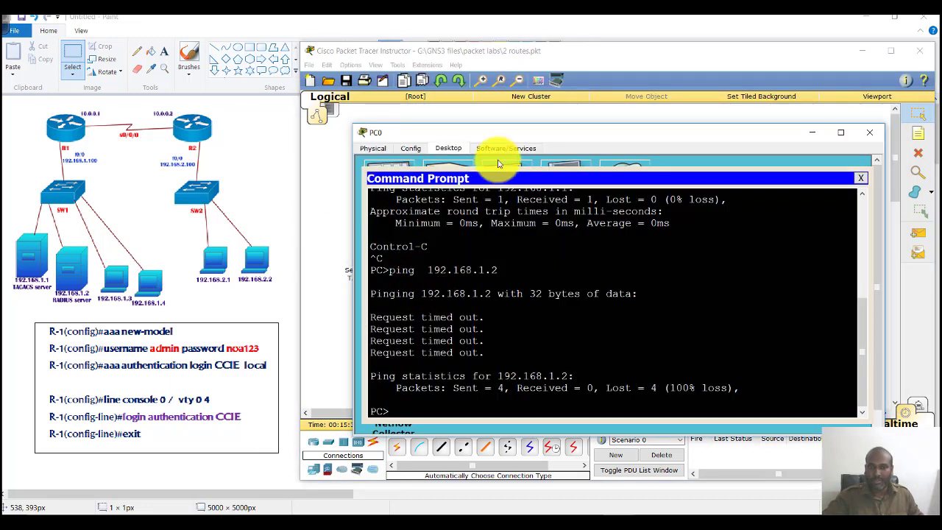
{"action": "key", "text": "Return"}
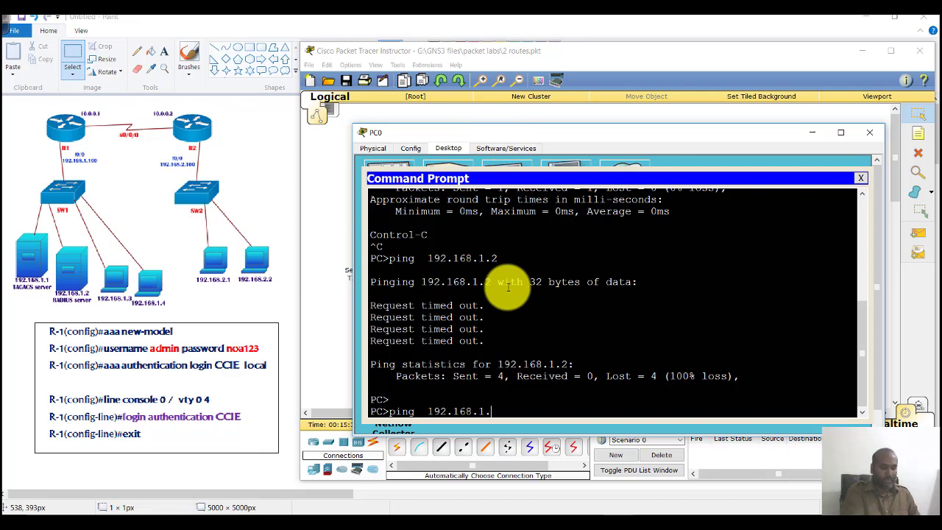
{"action": "type", "text": "ping  192.168.1.100"}
{"action": "key", "text": "Return"}
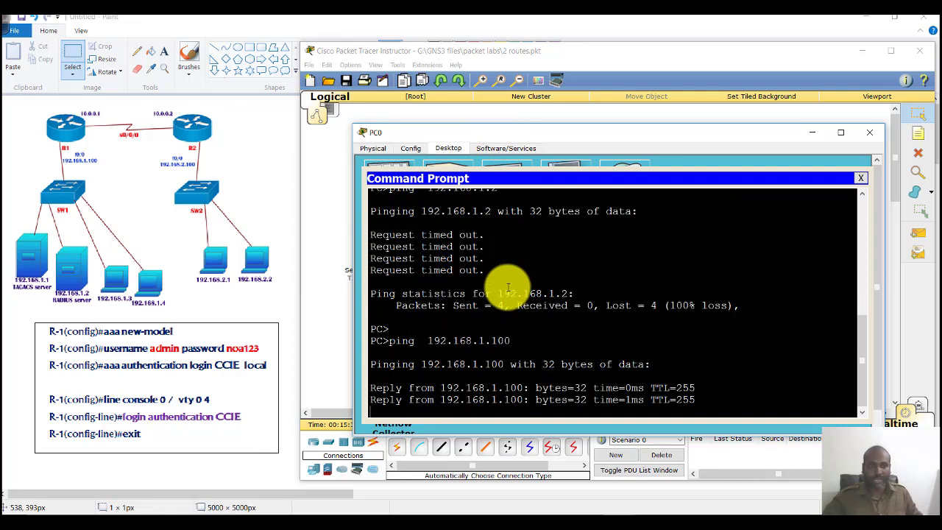
Step: Draw a telnet arrow from PC to R1 and mark the admin username line
{"action": "left_click", "coordinate": [121, 274]}
{"action": "mouse_move", "coordinate": [121, 274]}
{"action": "left_mouse_down"}
{"action": "mouse_move", "coordinate": [145, 219]}
{"action": "mouse_move", "coordinate": [108, 150]}
{"action": "mouse_move", "coordinate": [71, 145]}
{"action": "mouse_move", "coordinate": [116, 180]}
{"action": "mouse_move", "coordinate": [179, 178]}
{"action": "left_mouse_up"}
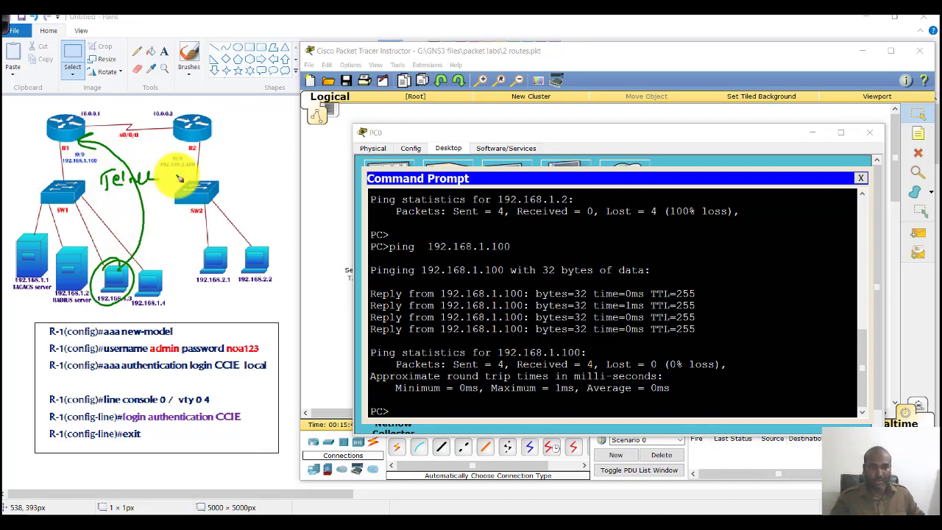
{"action": "mouse_move", "coordinate": [148, 339]}
{"action": "left_mouse_down"}
{"action": "mouse_move", "coordinate": [147, 363]}
{"action": "mouse_move", "coordinate": [232, 342]}
{"action": "mouse_move", "coordinate": [274, 361]}
{"action": "mouse_move", "coordinate": [147, 360]}
{"action": "left_mouse_up"}
{"action": "left_click_drag", "start_coordinate": [234, 322], "coordinate": [244, 313]}
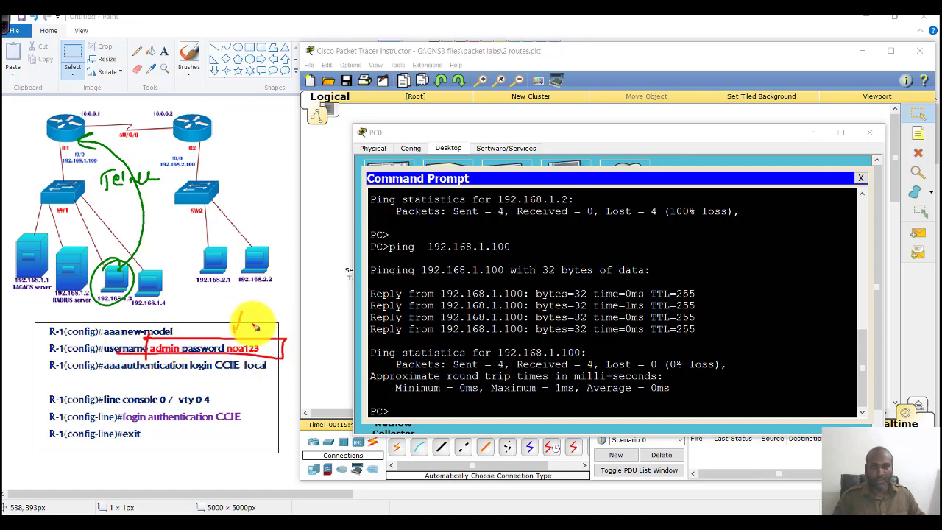
Step: Telnet to 192.168.1.100 as admin and run show users, showing source 192.168.1.3
{"action": "left_click", "coordinate": [479, 339]}
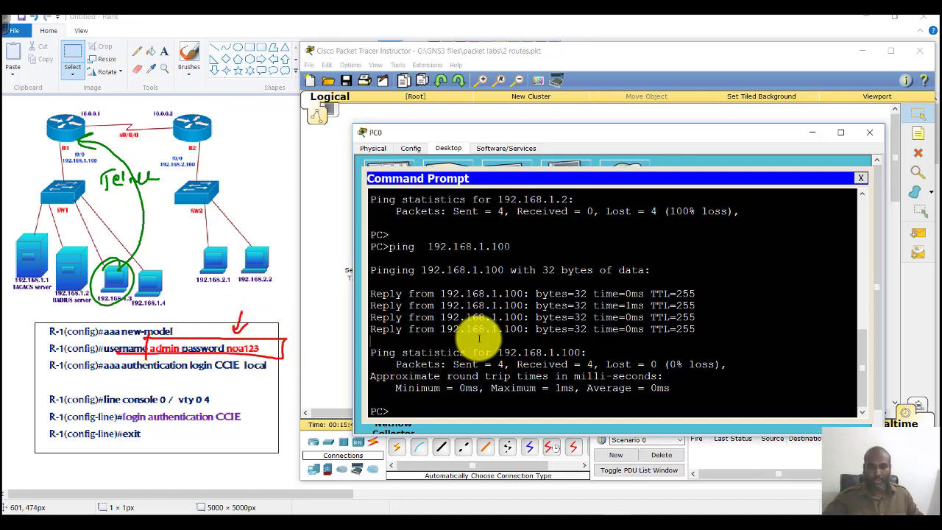
{"action": "type", "text": "telnet 192.168.1.100"}
{"action": "key", "text": "Return"}
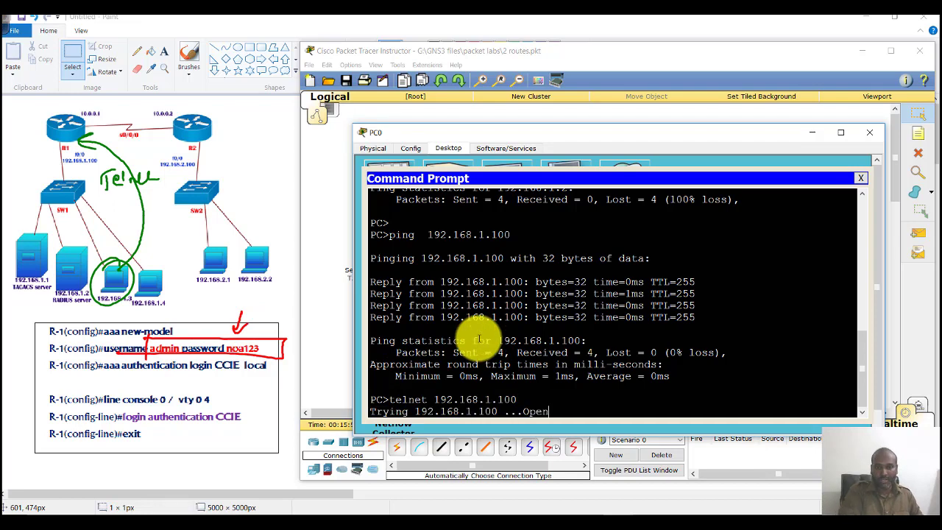
{"action": "type", "text": "admin"}
{"action": "key", "text": "Return"}
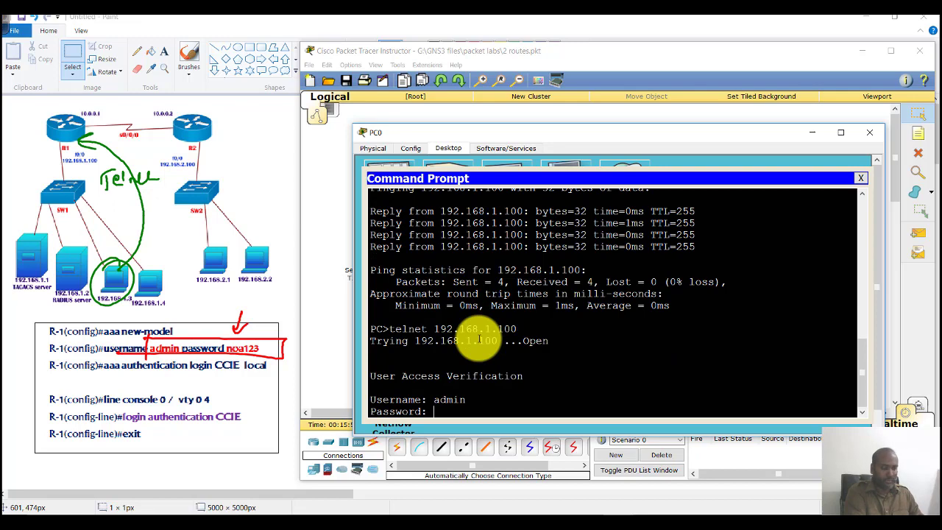
{"action": "type", "text": "noa123"}
{"action": "key", "text": "Return"}
{"action": "key", "text": "Return"}
{"action": "type", "text": "show users"}
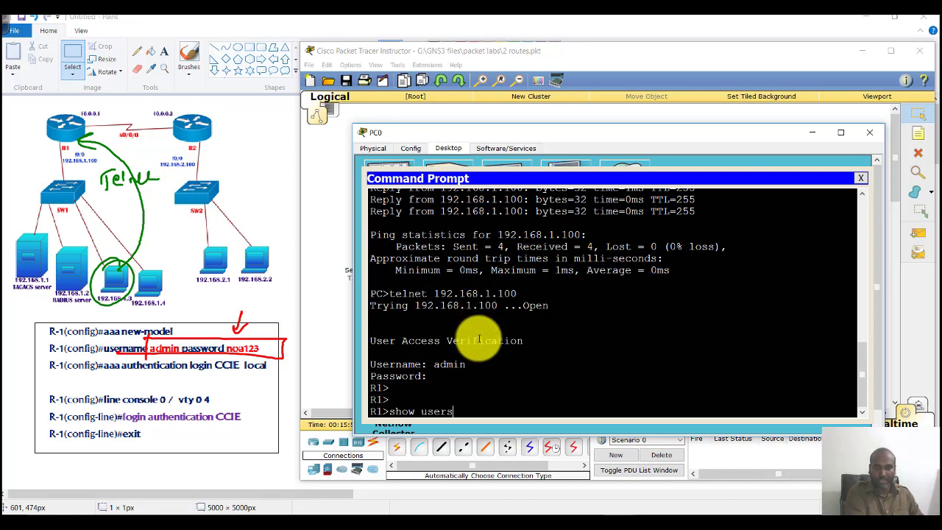
{"action": "key", "text": "Return"}
{"action": "left_click_drag", "start_coordinate": [702, 377], "coordinate": [808, 375]}
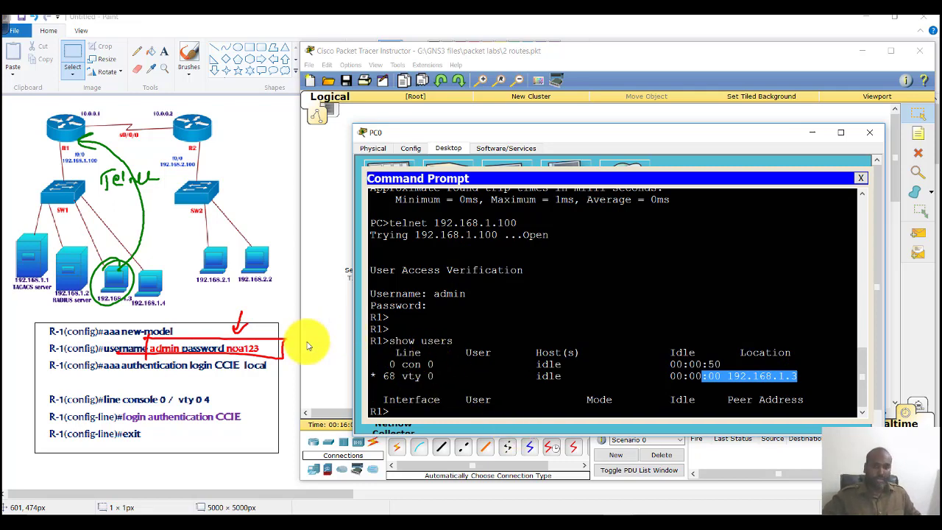
Step: Open Router1's CLI and cross out the vty login authentication lines on the diagram
{"action": "left_click", "coordinate": [337, 311]}
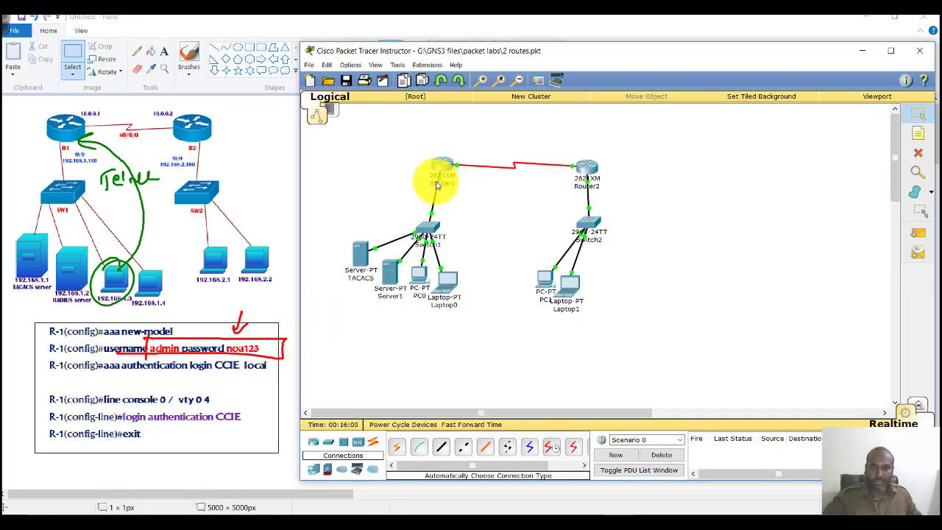
{"action": "left_click", "coordinate": [442, 166]}
{"action": "left_click_drag", "start_coordinate": [557, 352], "coordinate": [698, 353]}
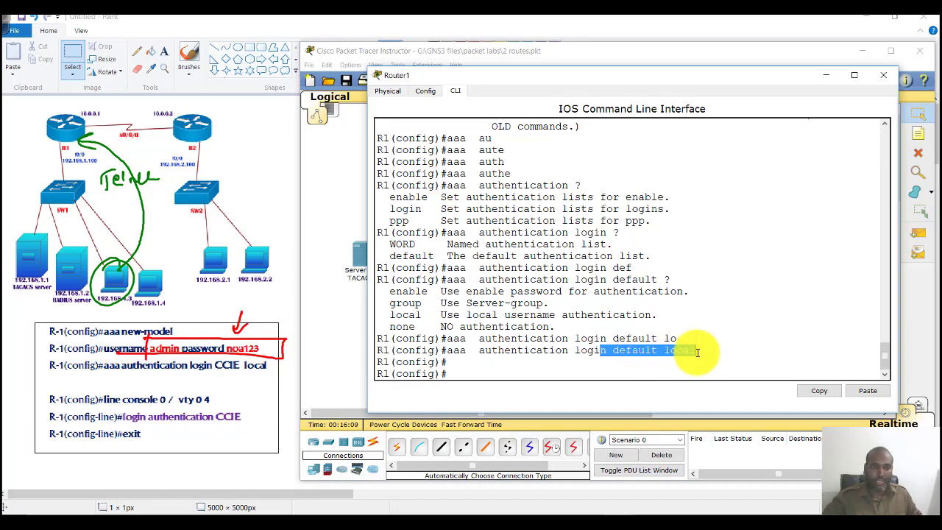
{"action": "left_click", "coordinate": [698, 352]}
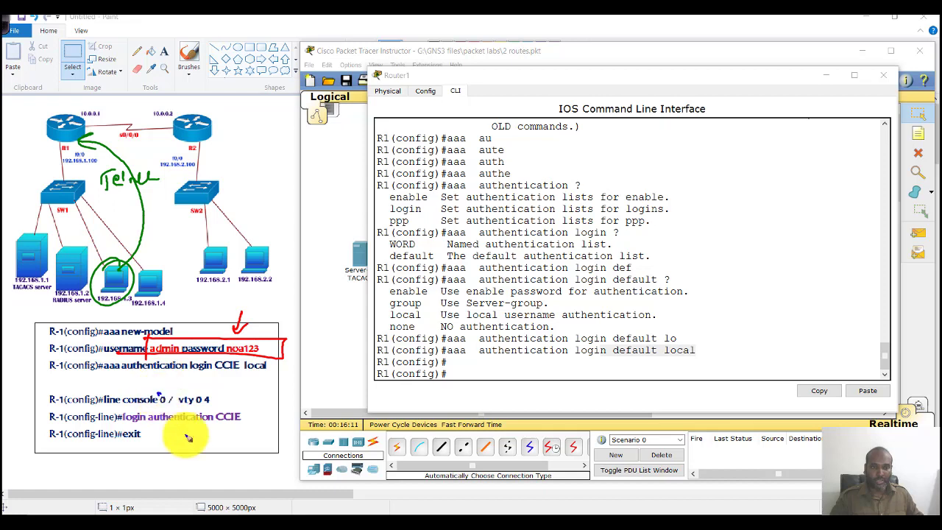
{"action": "left_click_drag", "start_coordinate": [159, 394], "coordinate": [190, 438]}
{"action": "left_click_drag", "start_coordinate": [156, 436], "coordinate": [193, 398]}
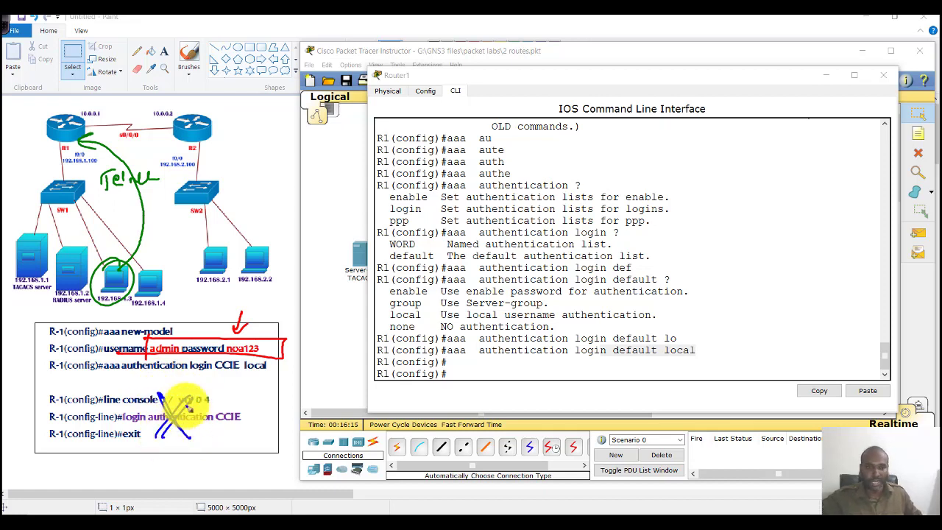
{"action": "key", "text": "Escape"}
Step: Enter 'no aaa authentication login default local' on Router1
{"action": "left_click", "coordinate": [440, 384]}
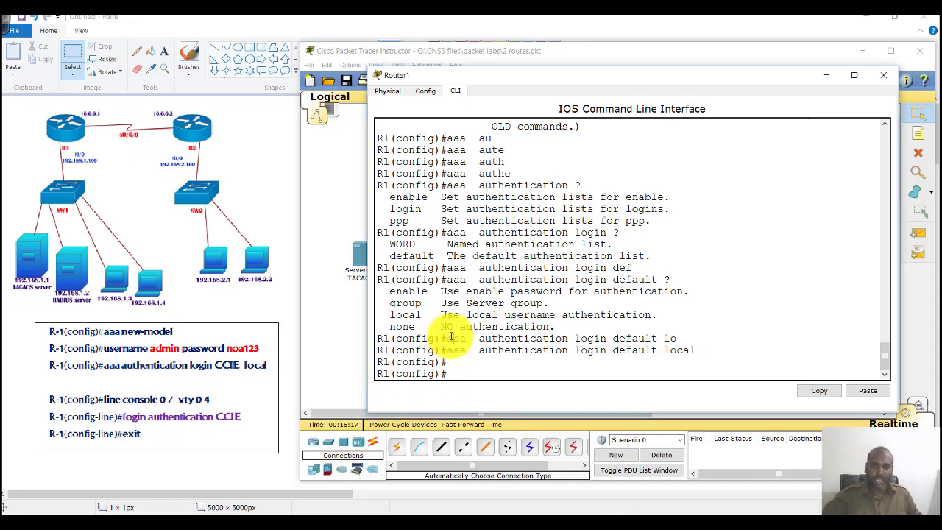
{"action": "key", "text": "Return"}
{"action": "key", "text": "Up"}
{"action": "type", "text": "no"}
{"action": "key", "text": "Return"}
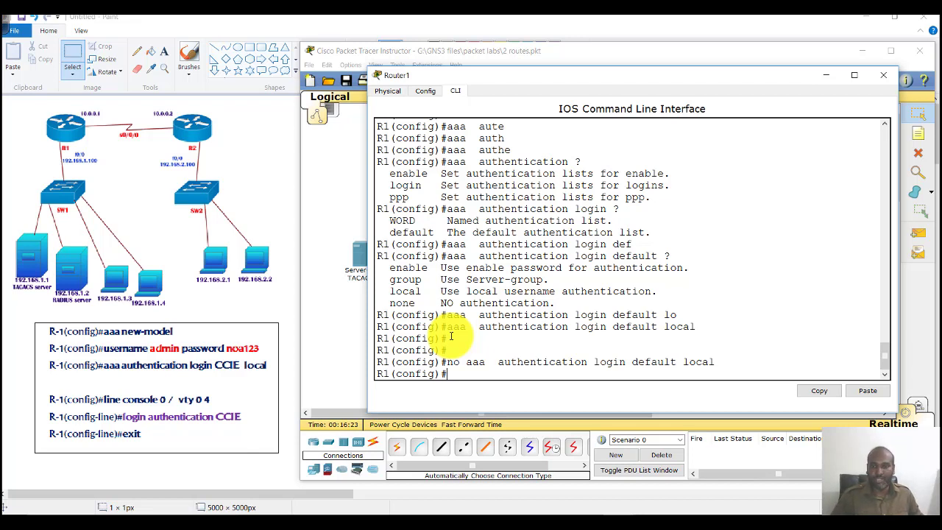
{"action": "left_click_drag", "start_coordinate": [440, 363], "coordinate": [728, 371]}
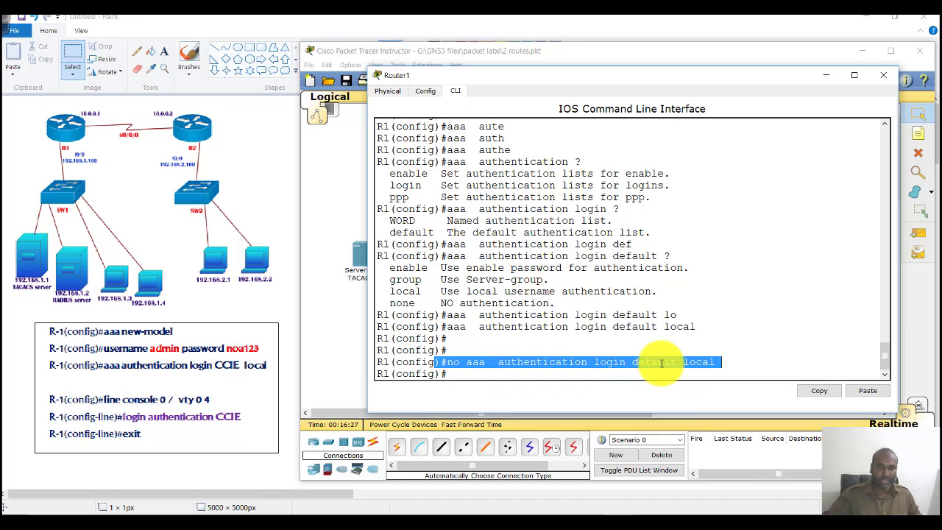
Step: Define the login authentication list CCIE using local usernames with 'aaa authentication login CCIE local'
{"action": "type", "text": "aaa u"}
{"action": "key", "text": "Tab"}
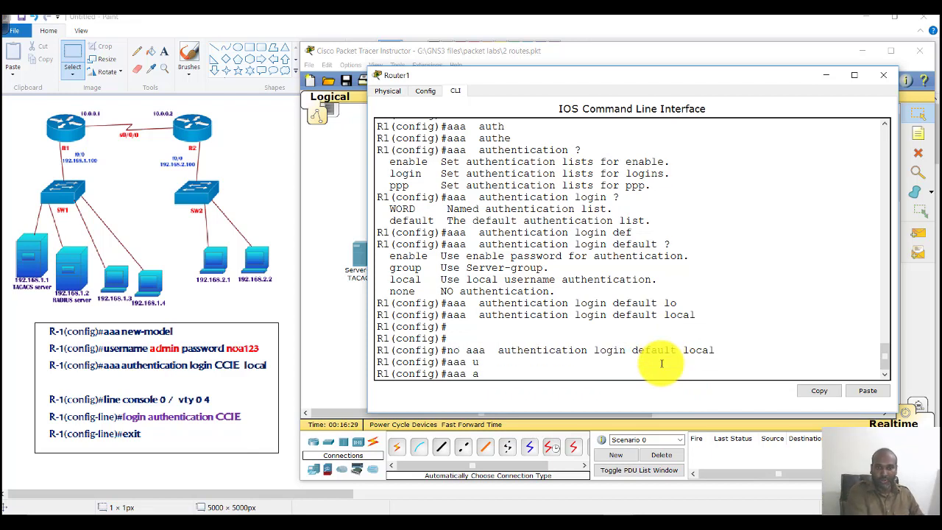
{"action": "type", "text": "au"}
{"action": "key", "text": "Tab"}
{"action": "type", "text": "the"}
{"action": "key", "text": "Tab"}
{"action": "type", "text": "log"}
{"action": "key", "text": "Tab"}
{"action": "type", "text": "CCIE lo"}
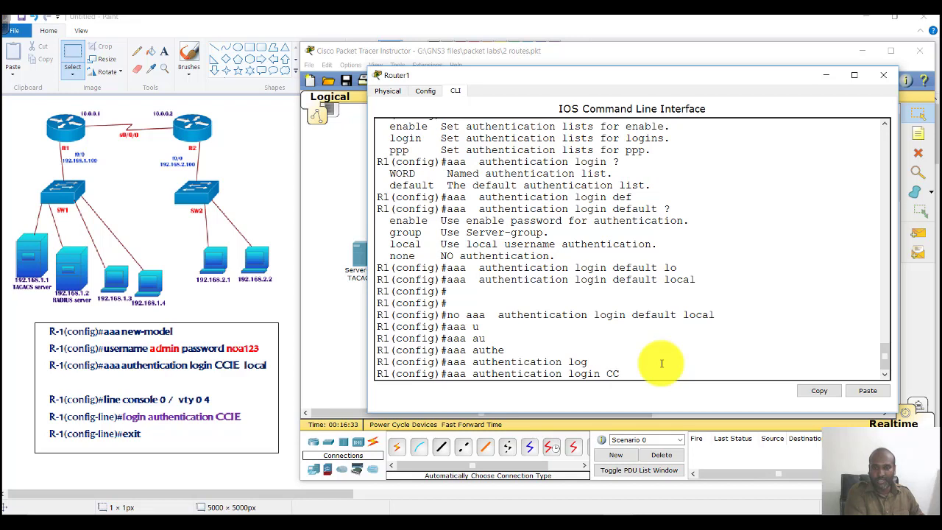
{"action": "key", "text": "Tab"}
{"action": "key", "text": "Return"}
{"action": "left_click_drag", "start_coordinate": [673, 363], "coordinate": [581, 362]}
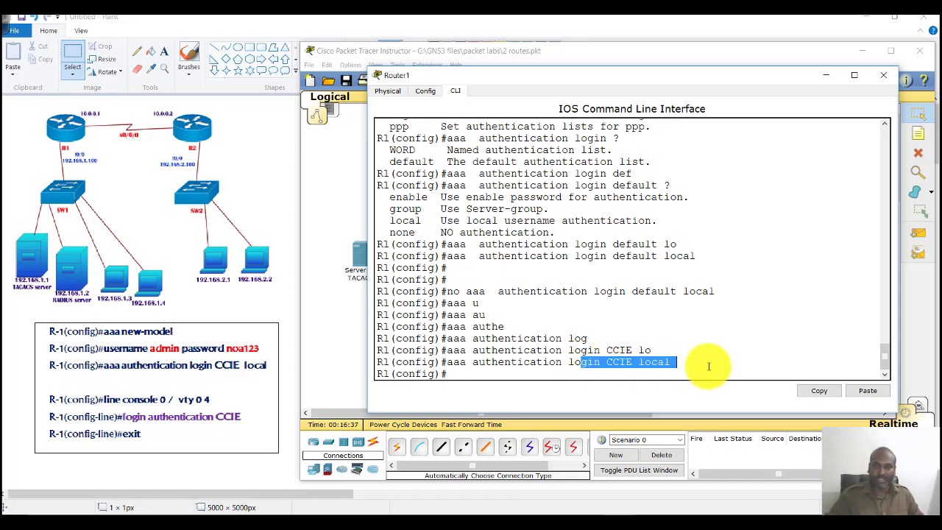
Step: Enter line vty 0 4 and apply 'login authentication CCIE'
{"action": "type", "text": "line vty"}
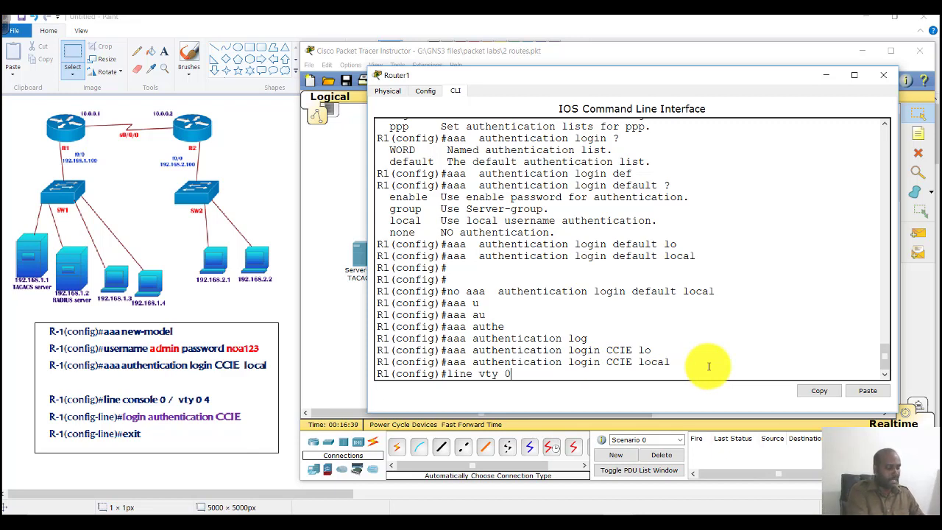
{"action": "type", "text": " 0 4"}
{"action": "key", "text": "Return"}
{"action": "type", "text": "login au"}
{"action": "key", "text": "Tab"}
{"action": "type", "text": "CCIE"}
{"action": "key", "text": "Return"}
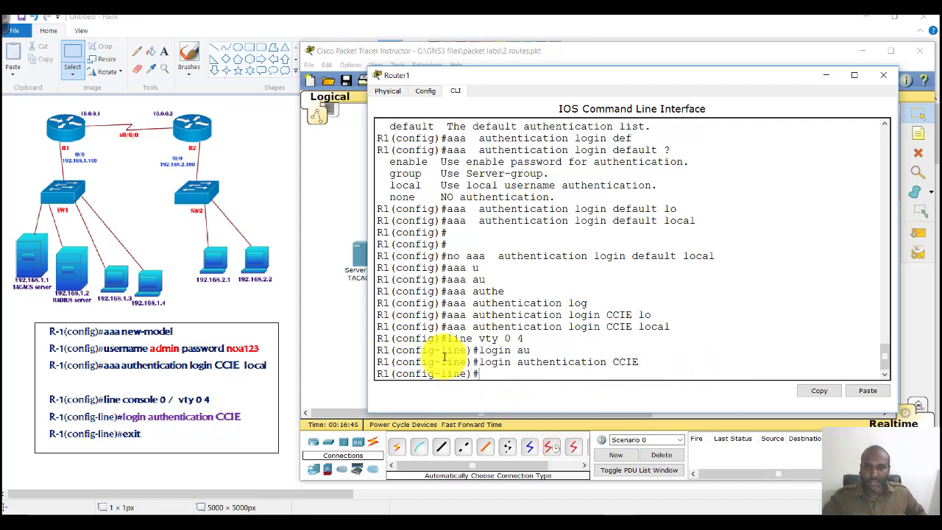
Step: Highlight the vty range, the CCIE login line and the CCIE local list definition
{"action": "left_click_drag", "start_coordinate": [440, 336], "coordinate": [571, 334]}
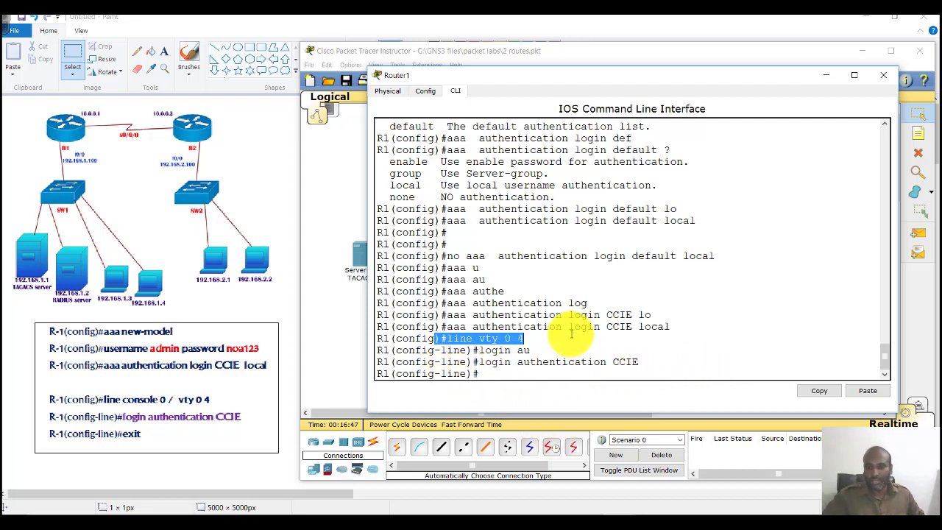
{"action": "left_click_drag", "start_coordinate": [561, 362], "coordinate": [640, 363]}
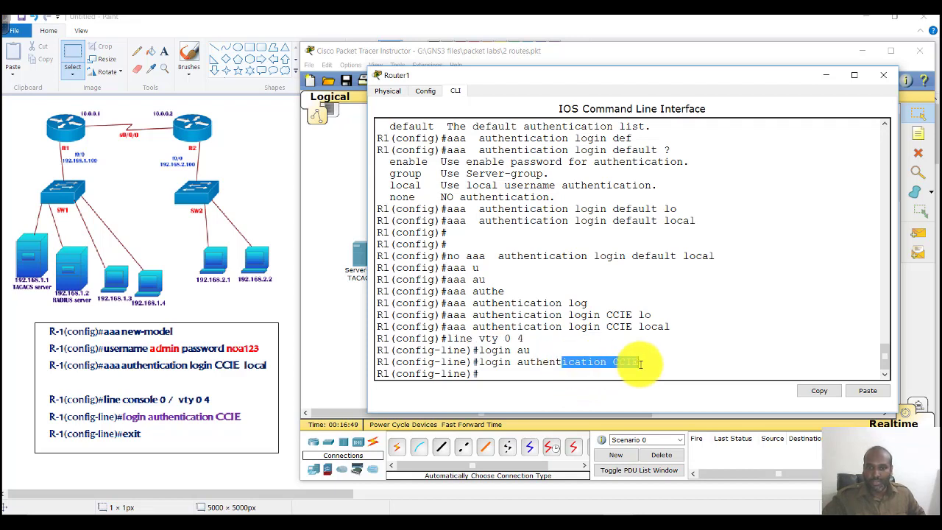
{"action": "left_click", "coordinate": [567, 368]}
{"action": "left_click_drag", "start_coordinate": [574, 363], "coordinate": [658, 364]}
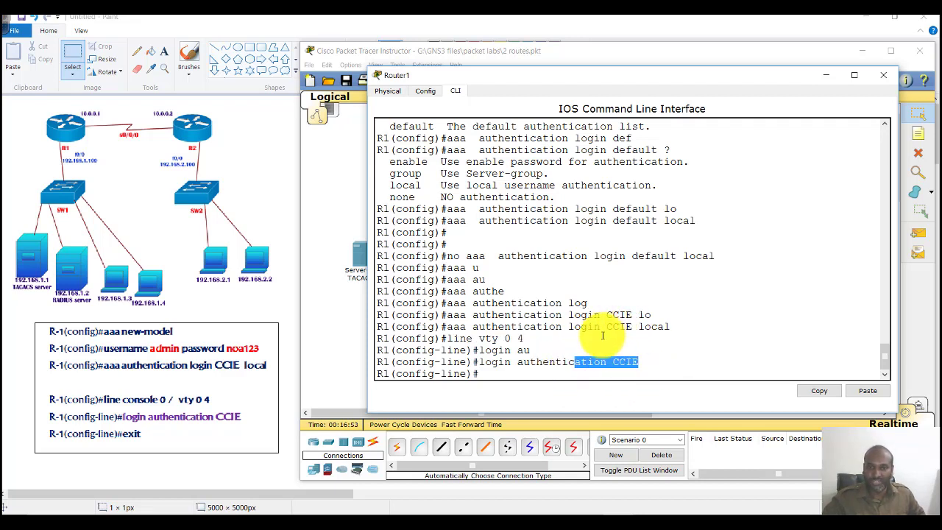
{"action": "left_click_drag", "start_coordinate": [568, 327], "coordinate": [699, 329]}
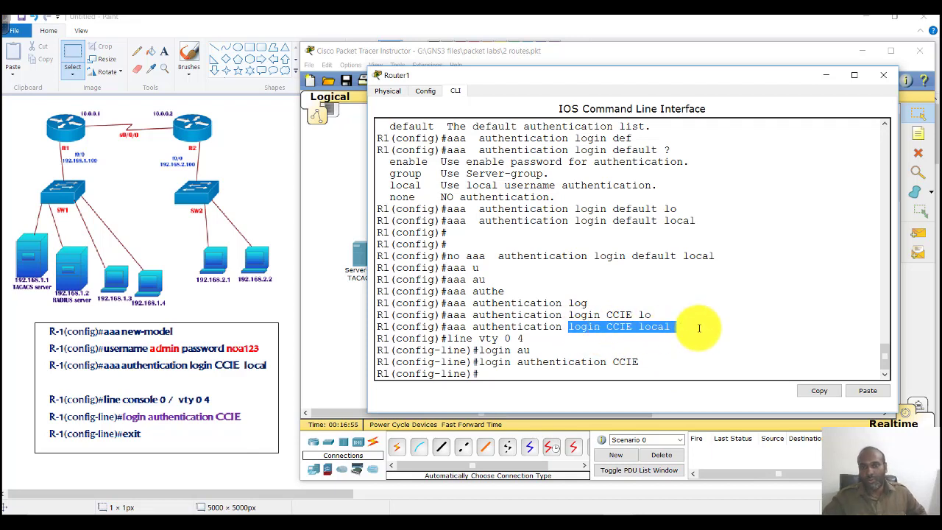